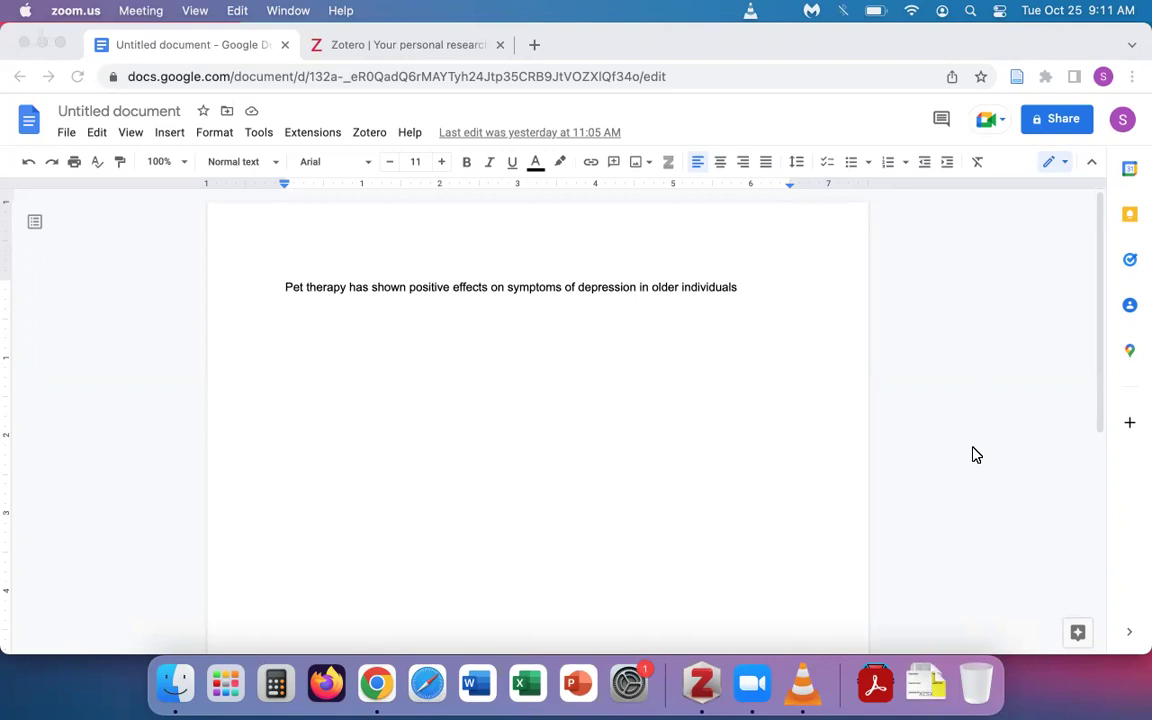
View the Chrome connector's web store page through Zotero's download page, and close that tab to return to the document.
click(758, 292)
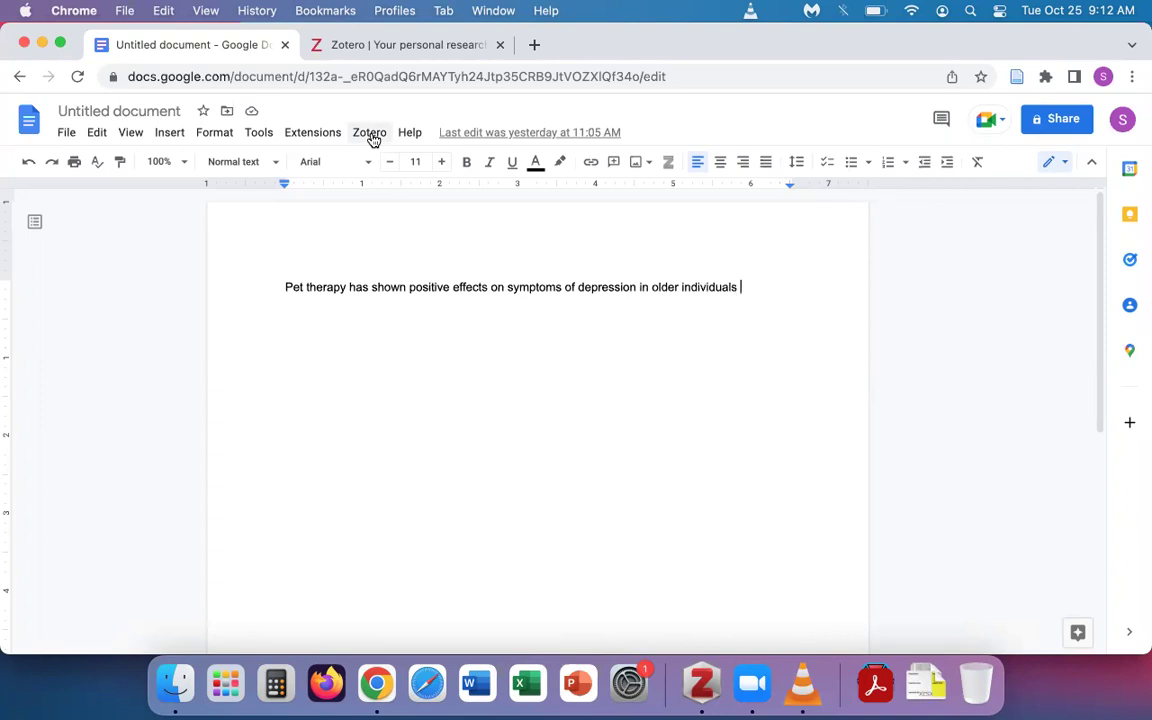
click(419, 46)
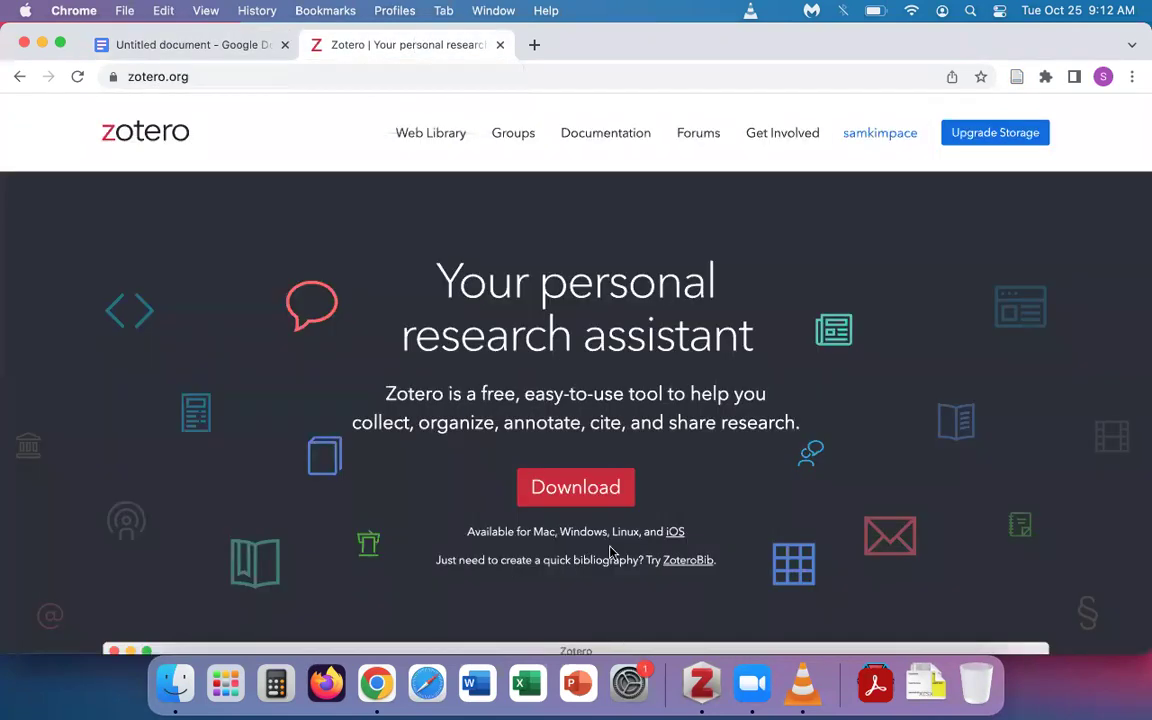
click(575, 495)
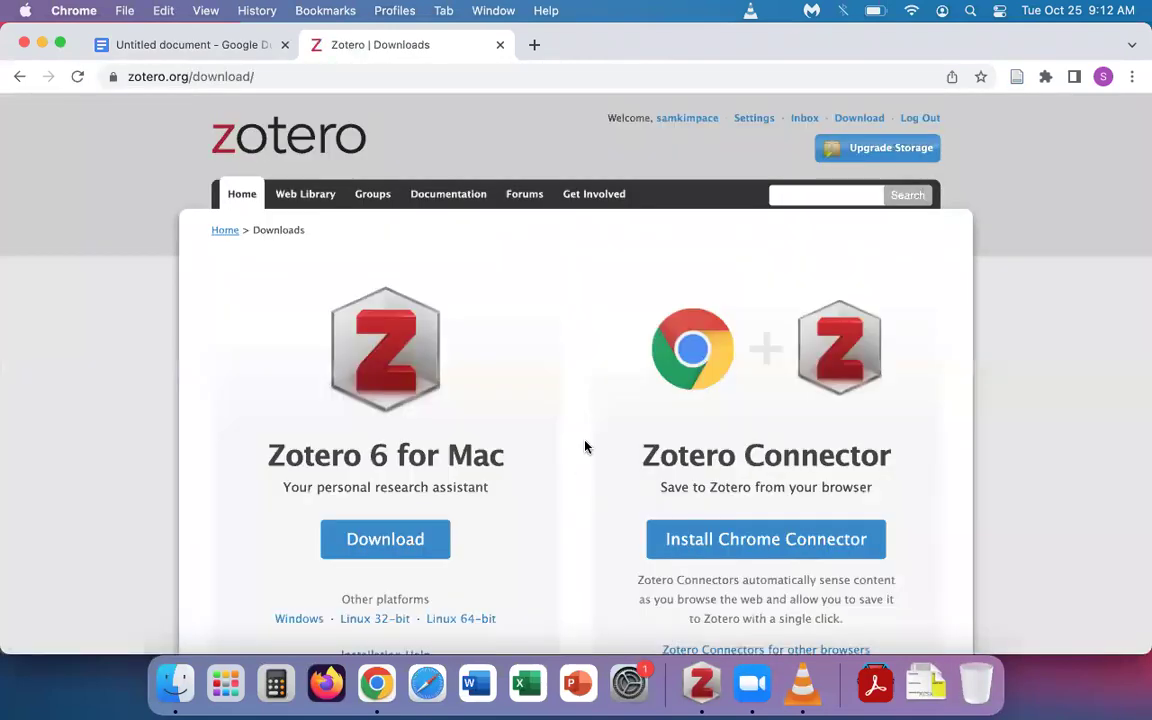
scroll(586, 445, down, 3)
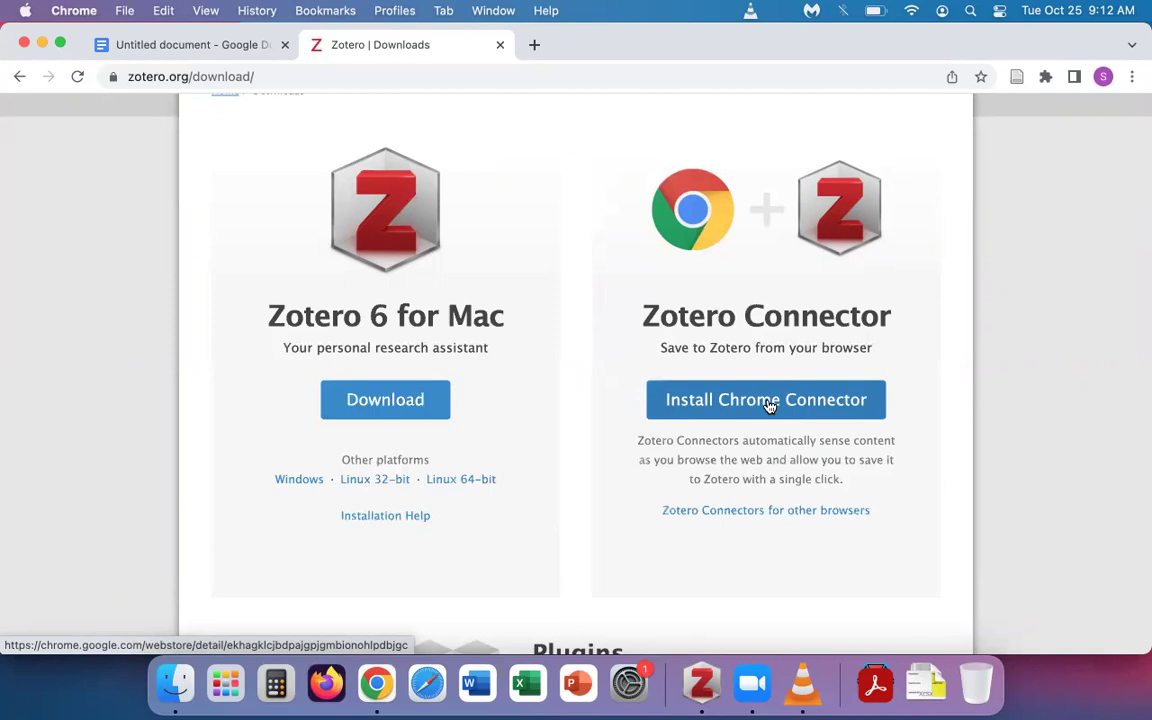
click(768, 401)
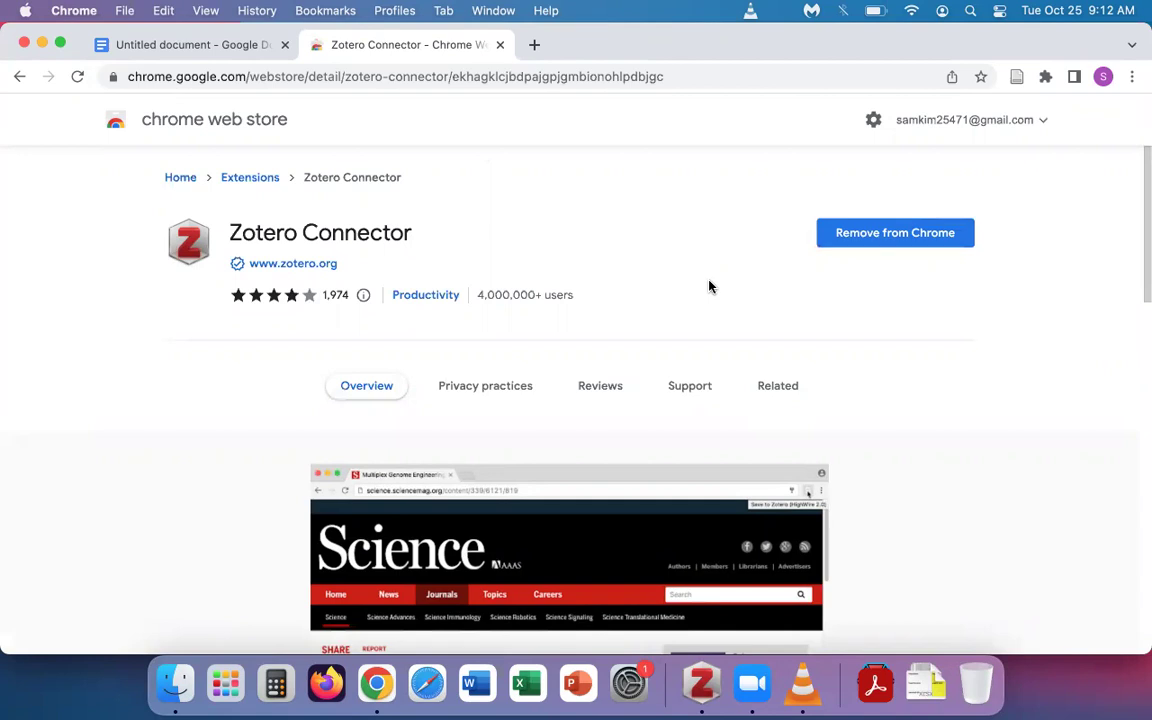
click(500, 46)
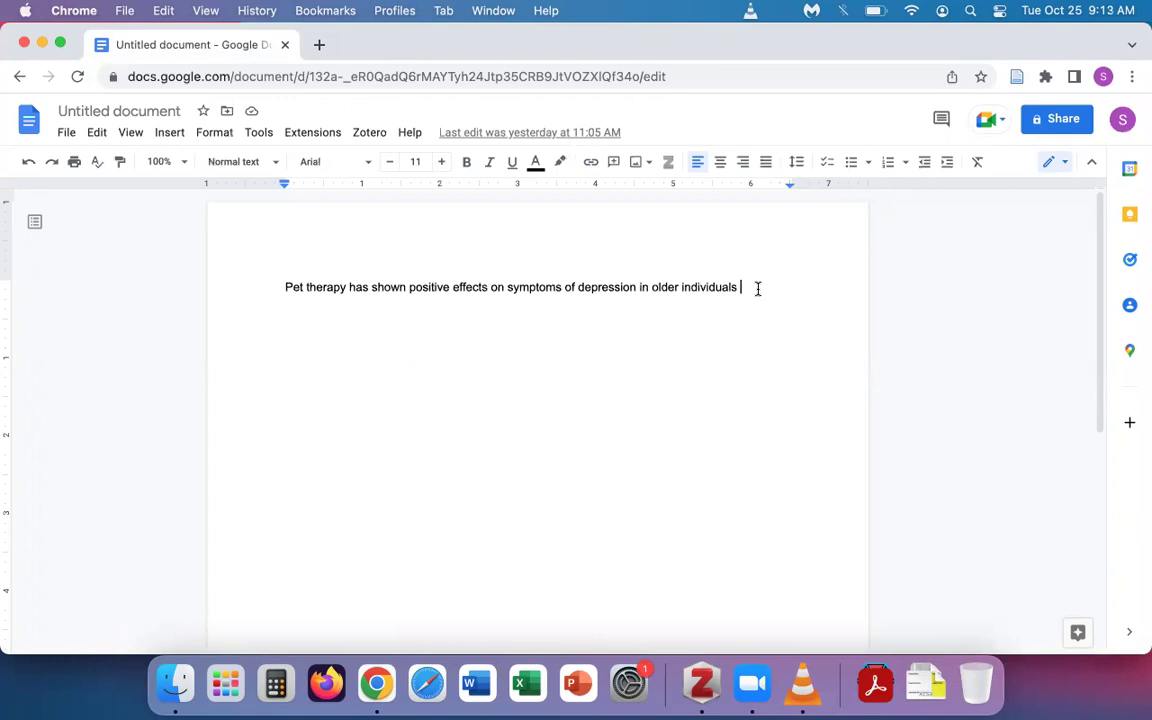
Switch to Zotero, view the details of the "Dog Visiting Programs for Managing Depressive Symptoms" article, and return to the Google Docs document.
click(703, 684)
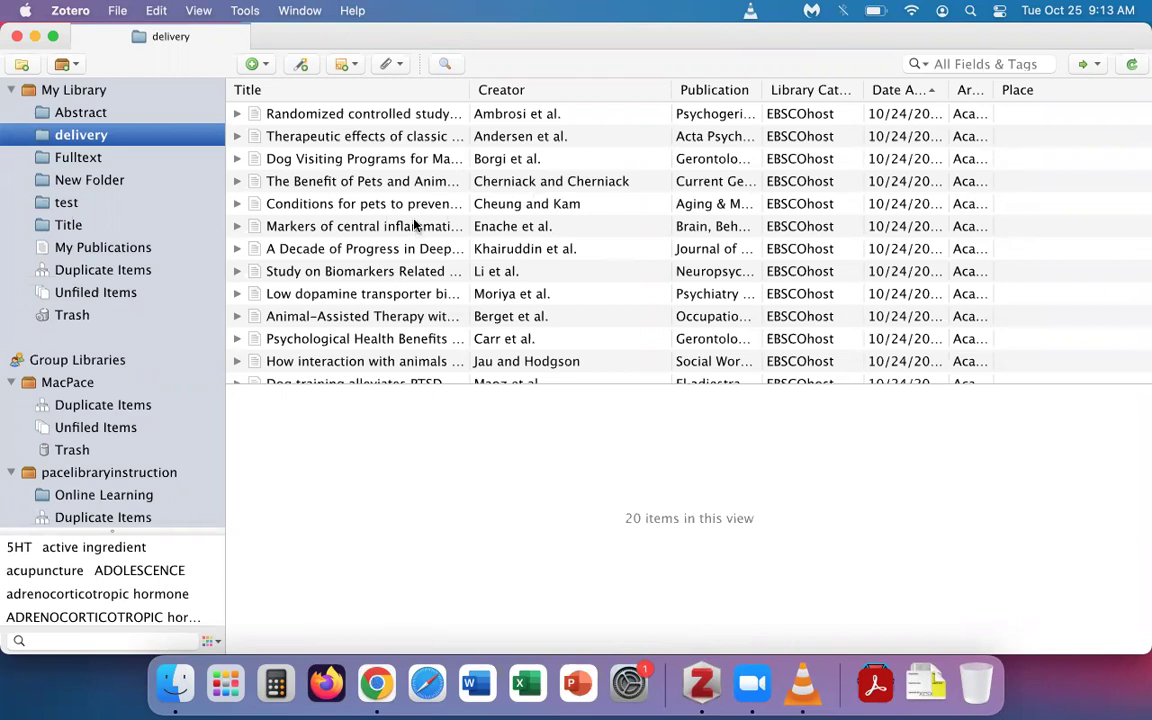
click(357, 152)
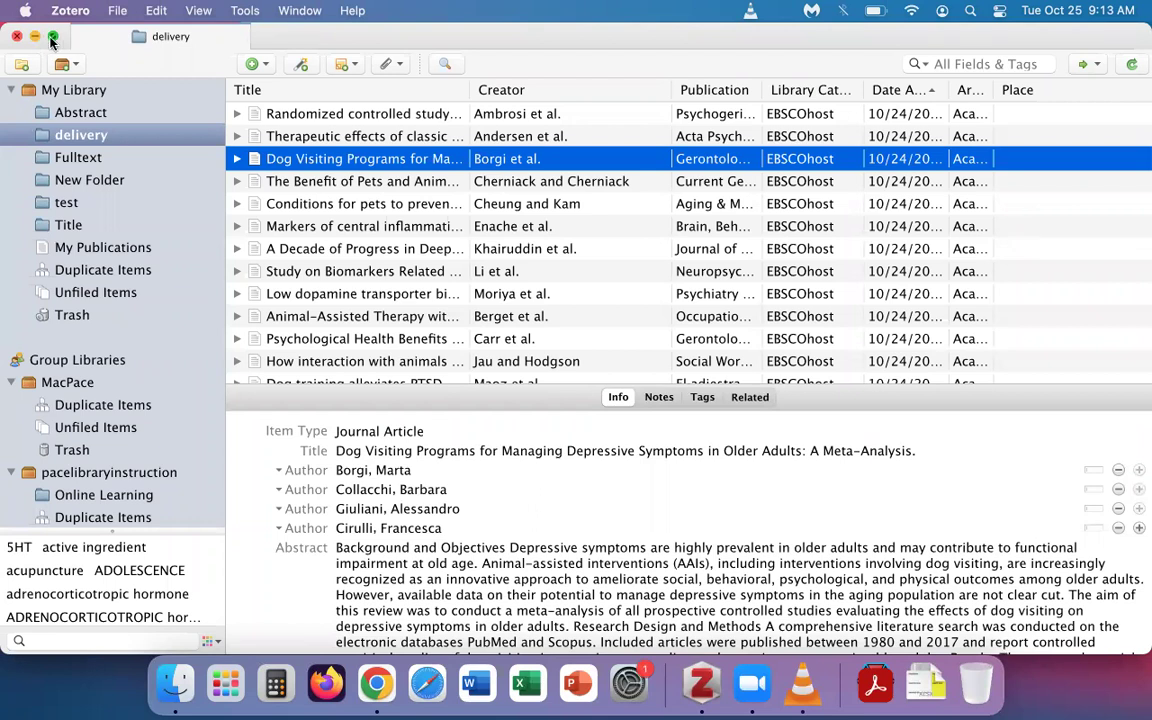
mouse_move(51, 40)
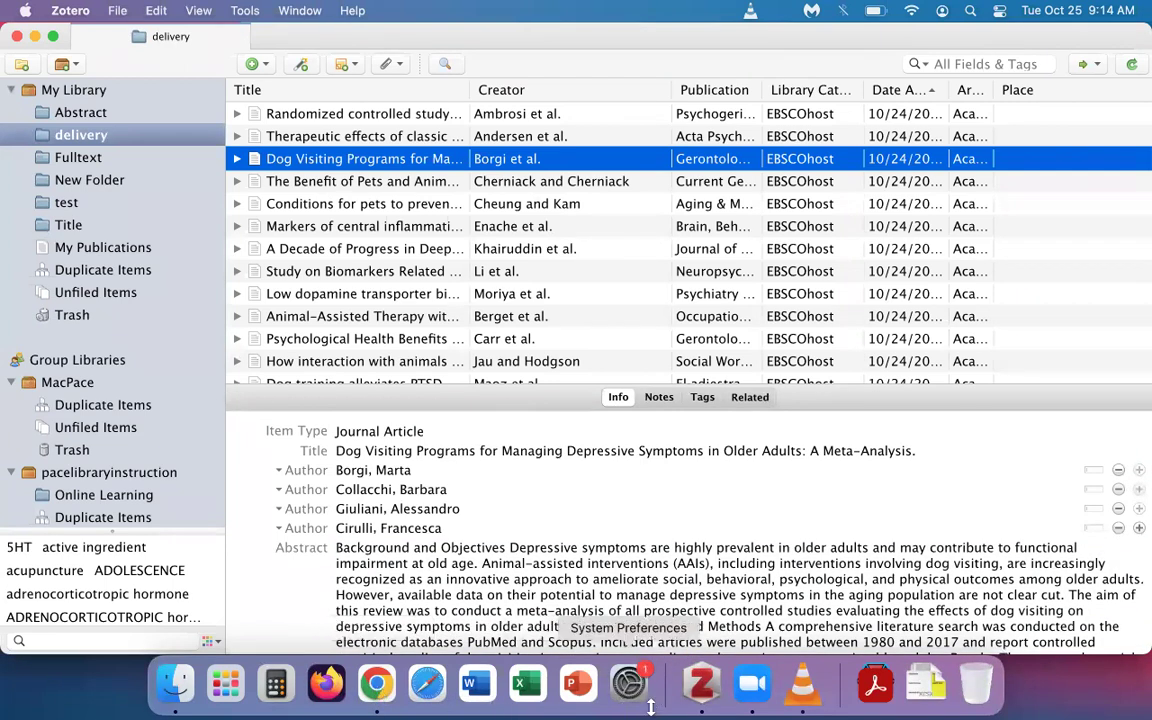
click(373, 684)
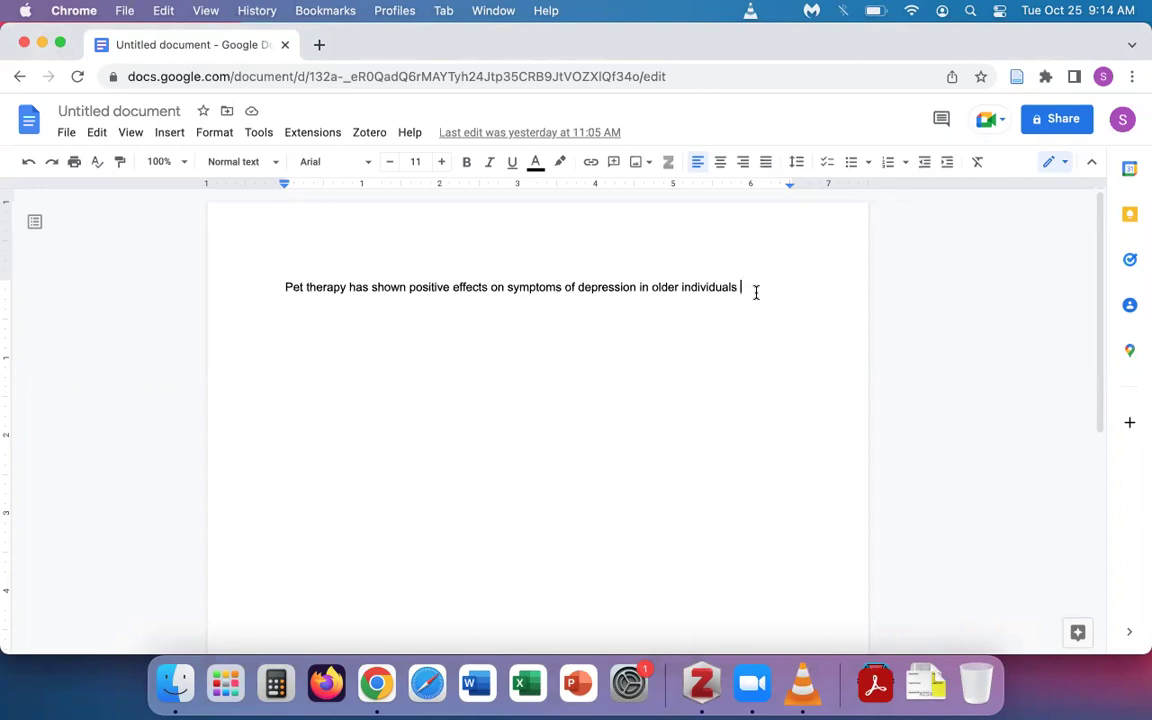
Start a Zotero citation at the end of the pet therapy sentence and choose the Google account for the integration.
click(376, 134)
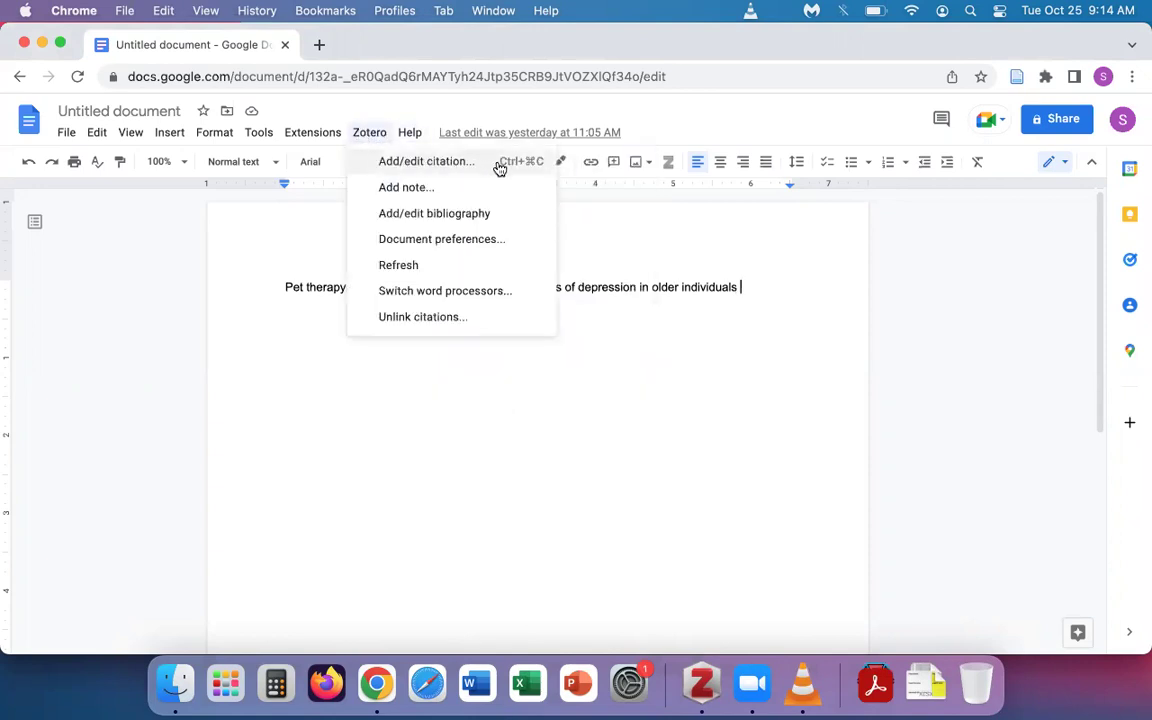
click(499, 167)
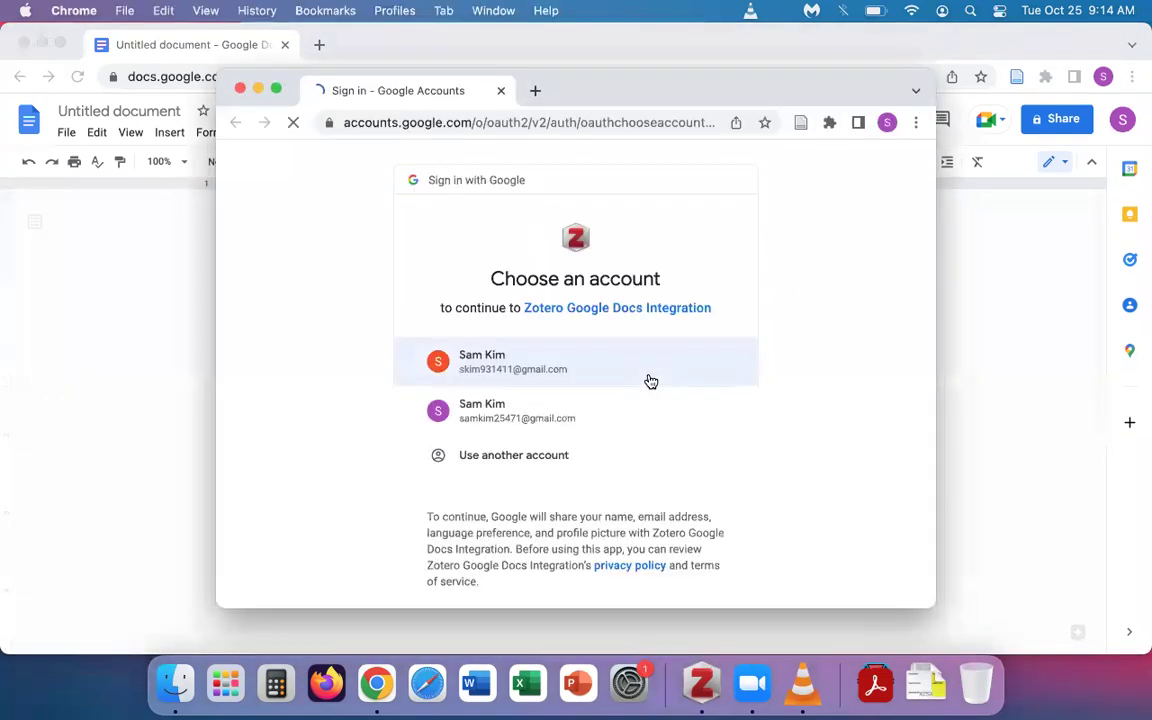
click(616, 414)
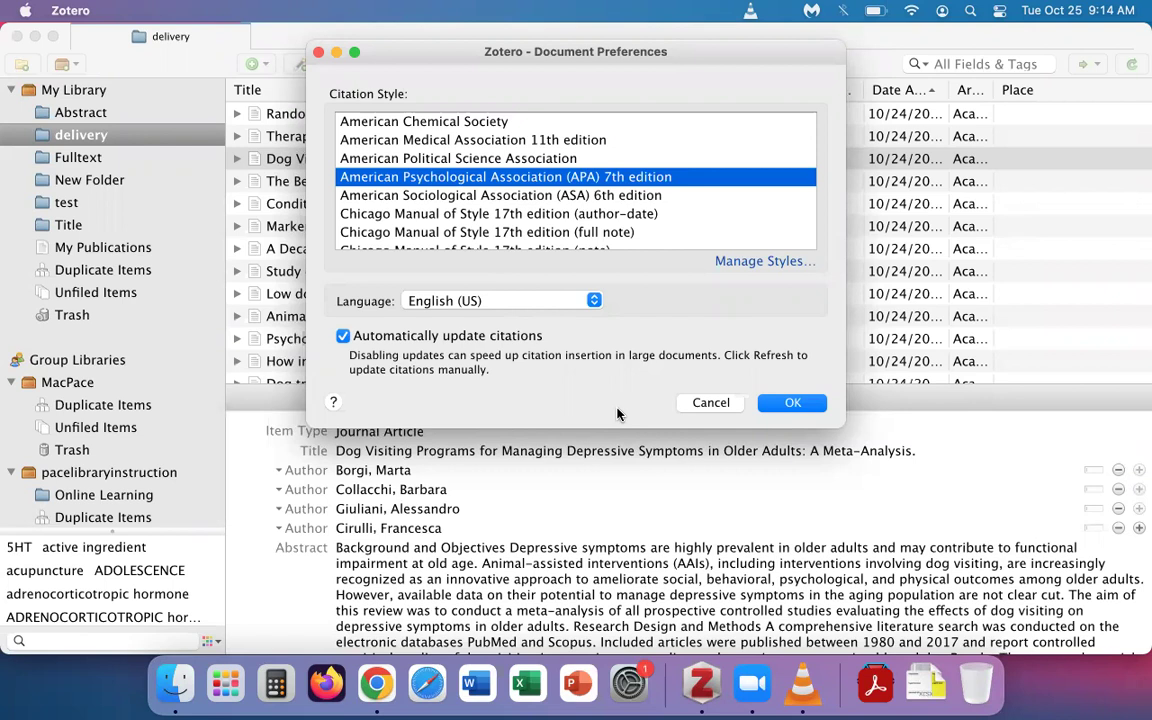
Review the available citation styles and accept American Psychological Association (APA) 7th edition for the document.
scroll(600, 180, down, 4)
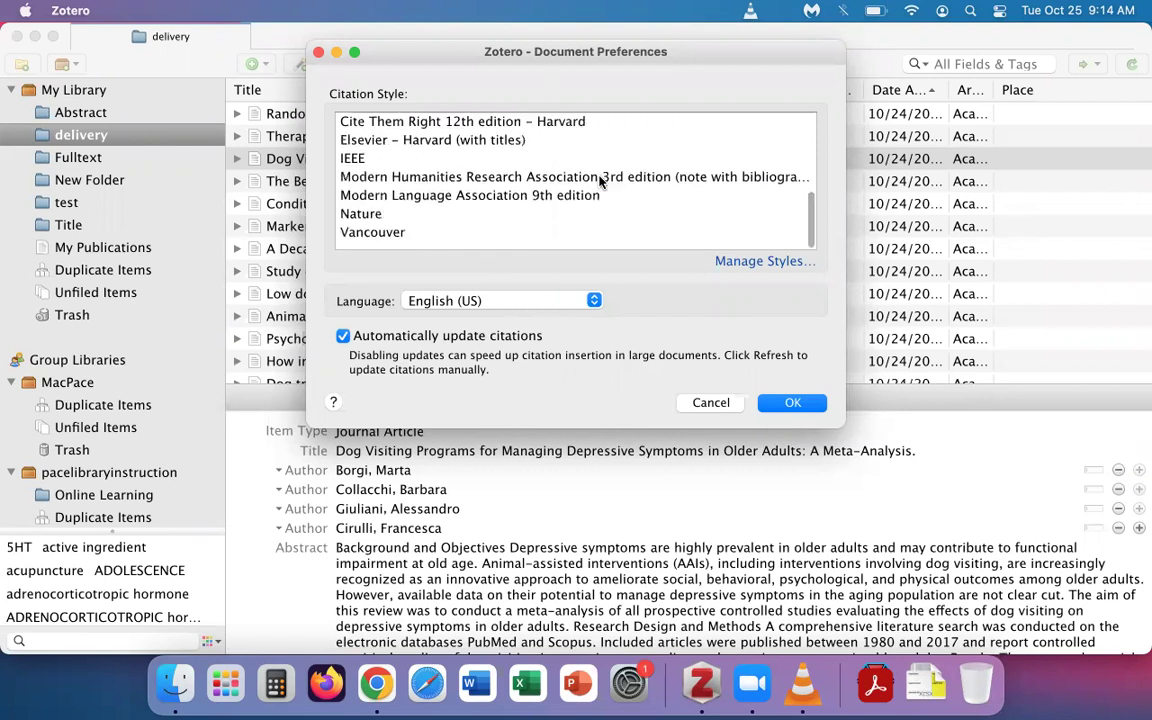
scroll(600, 180, up, 5)
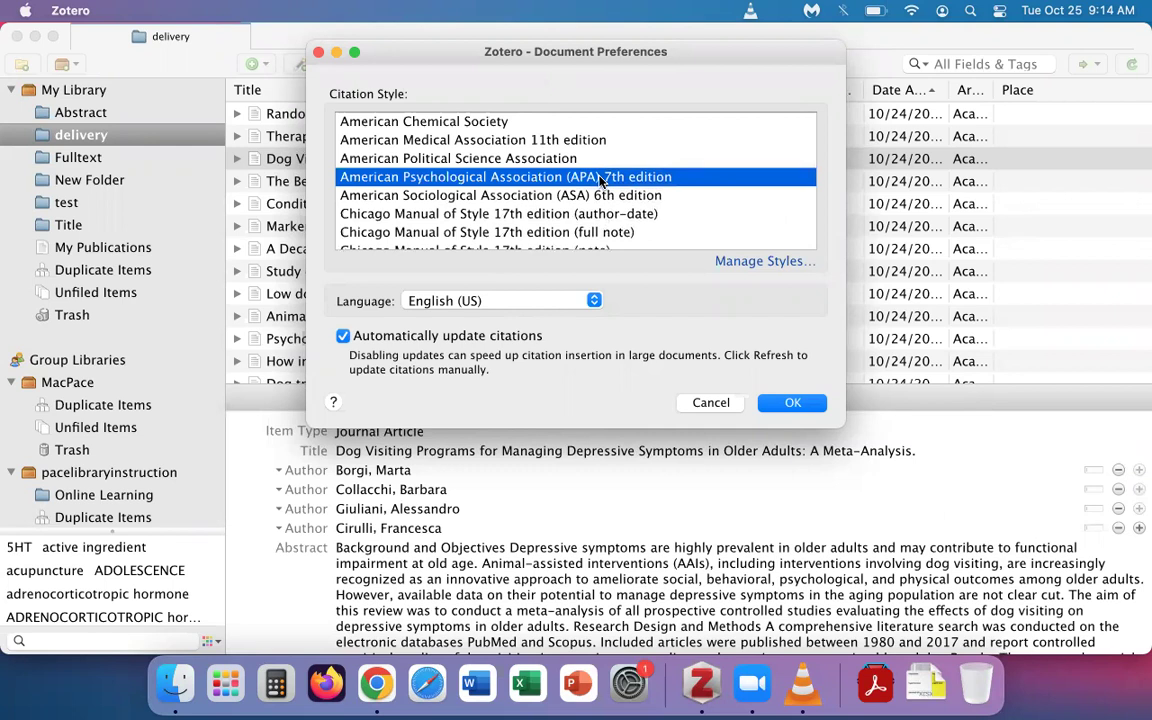
click(796, 403)
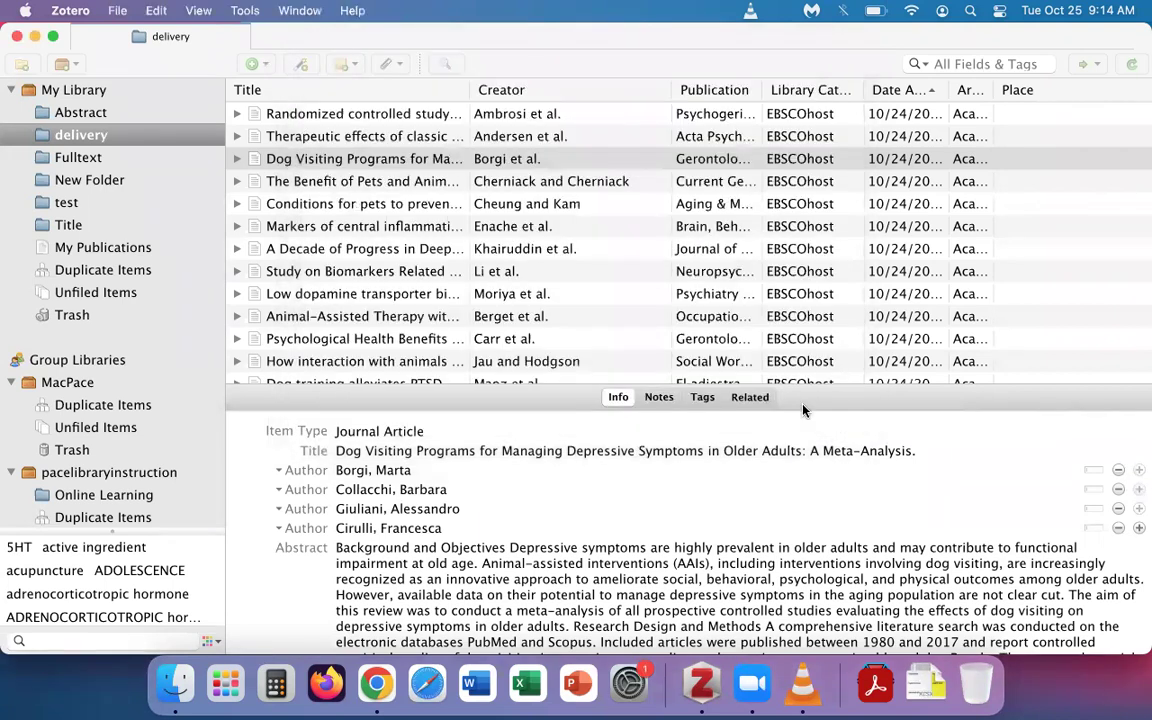
Search by the first author's surname and insert the My Library citation for "Dog Visiting Programs for Managing Depressive Symptoms in Older Adults".
click(716, 494)
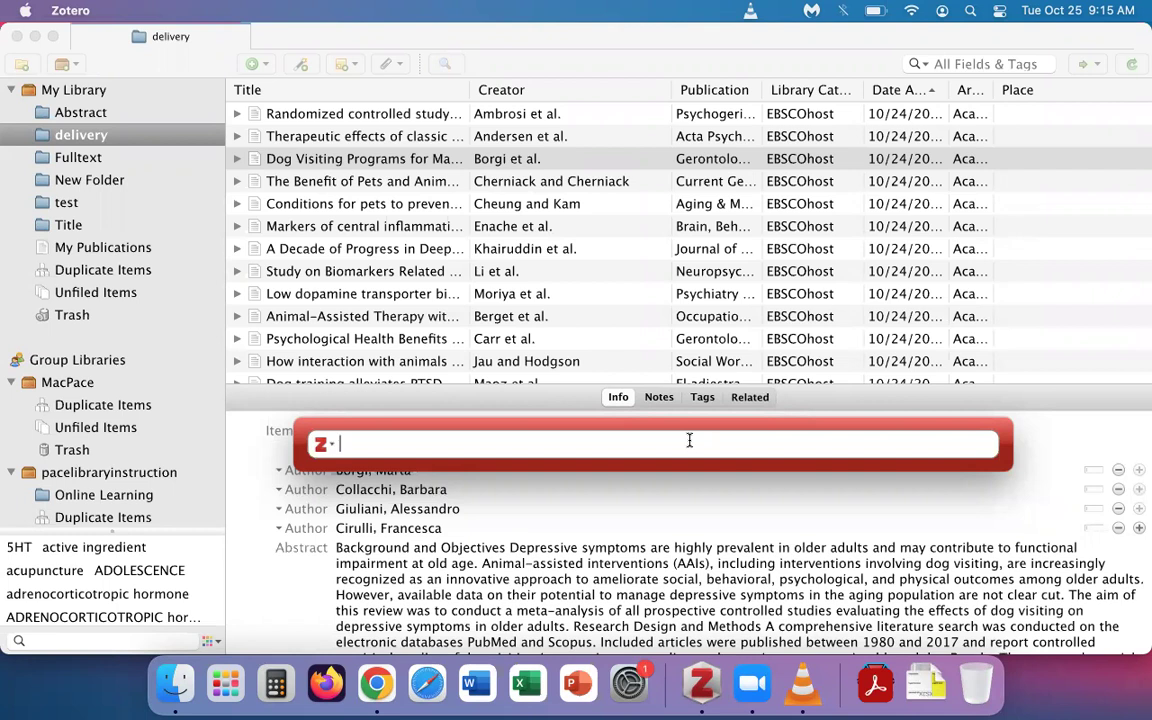
text(borgi)
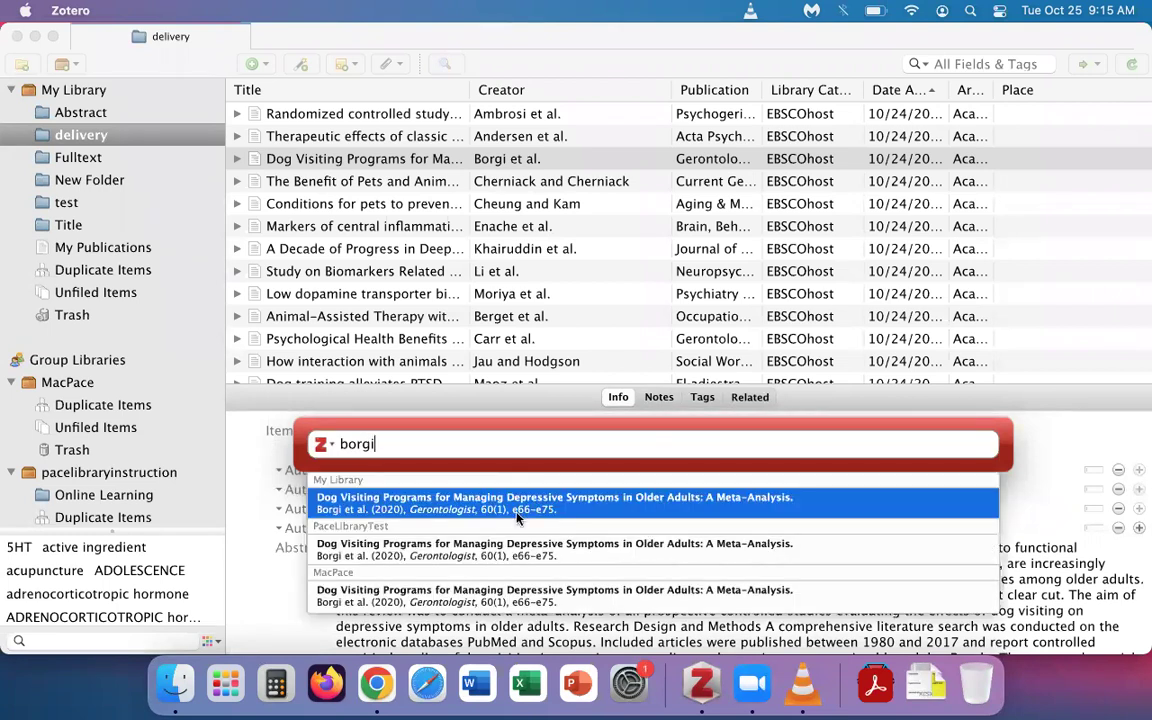
click(517, 510)
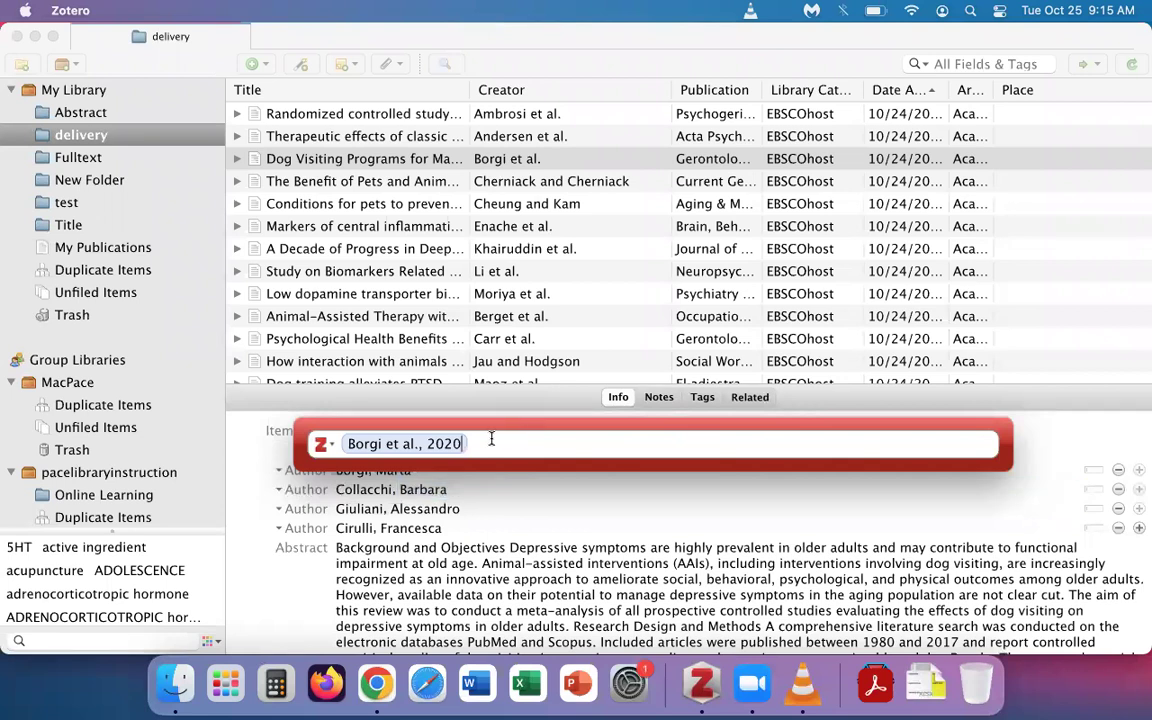
click(475, 445)
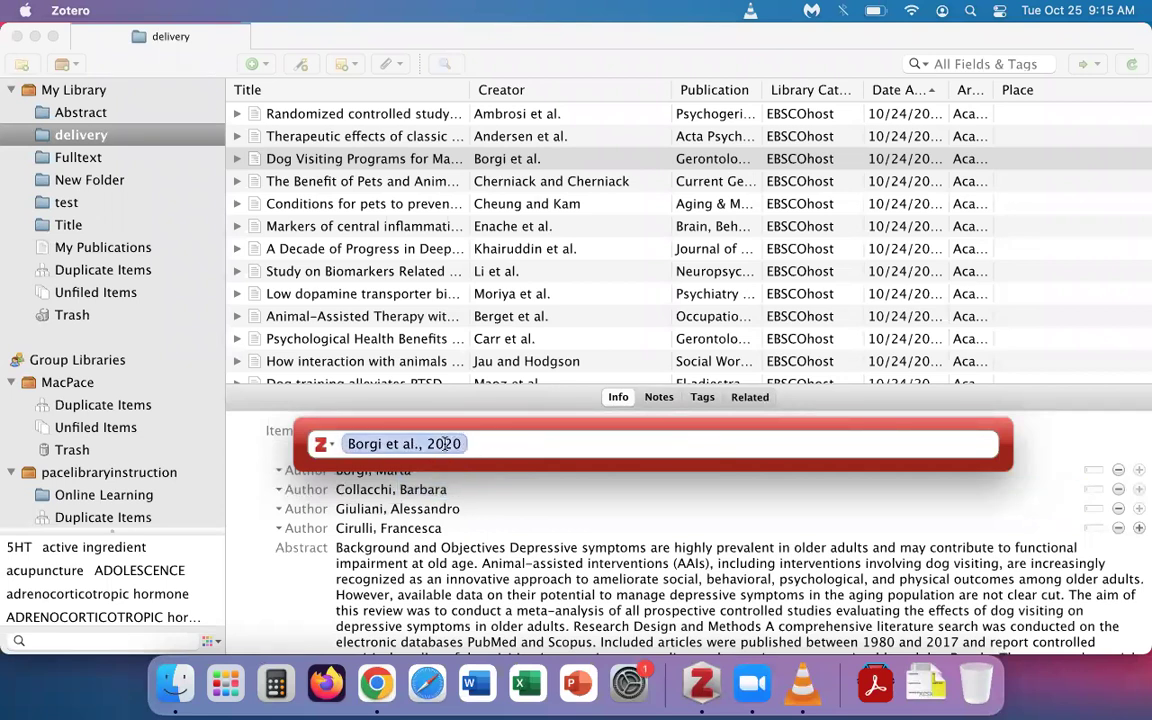
click(447, 444)
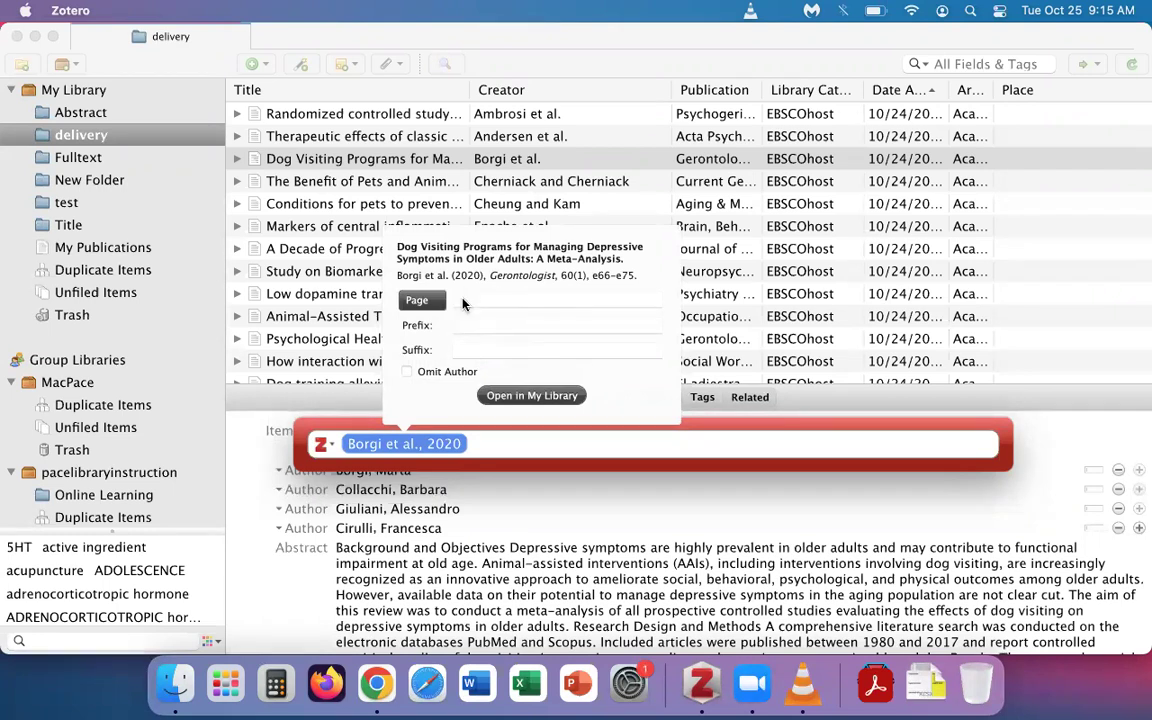
click(532, 303)
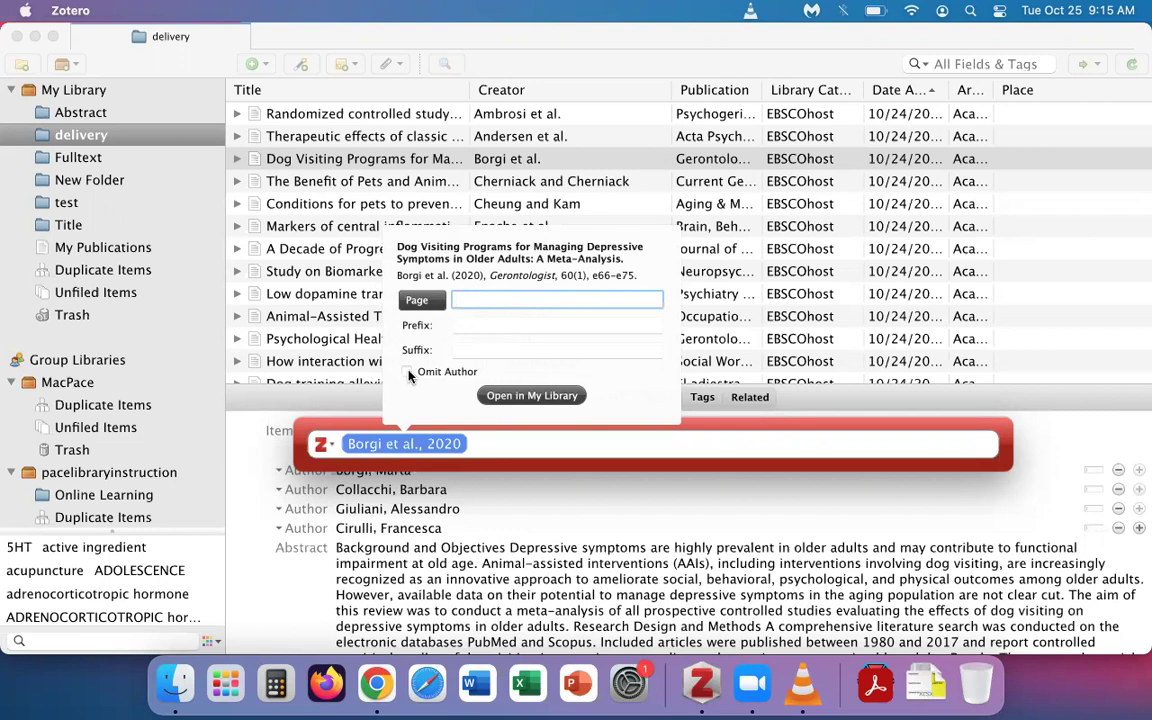
click(502, 444)
key(Return)
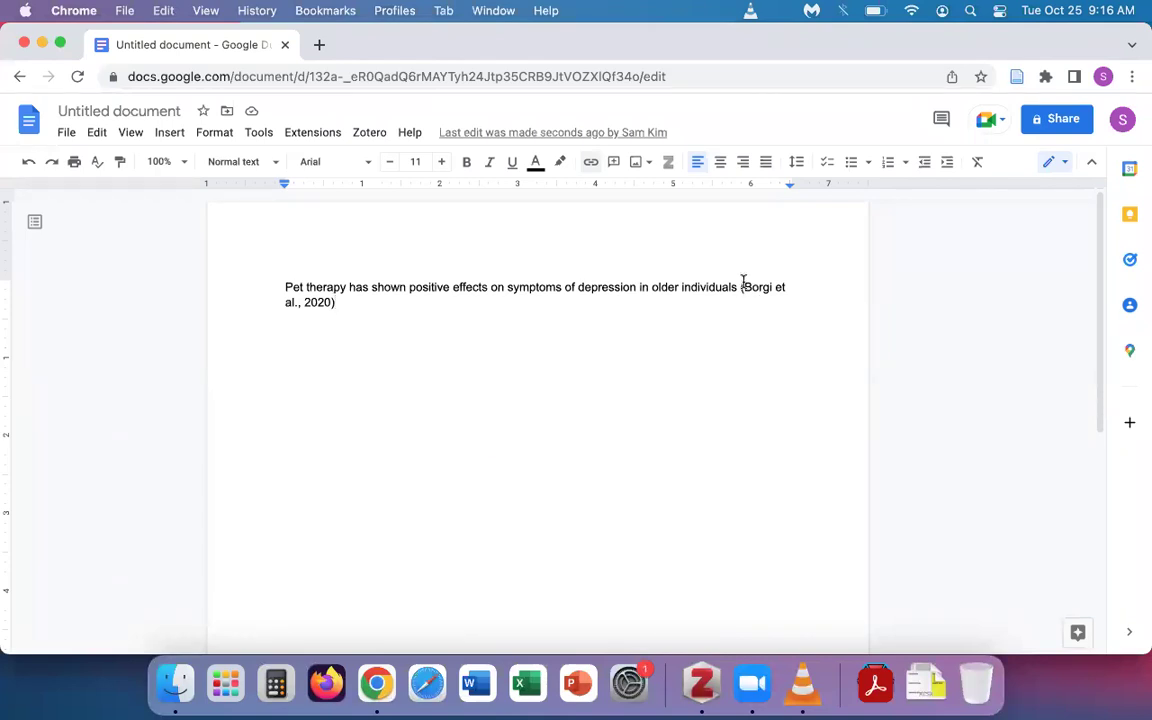
End the sentence with a period after the citation and add about a dozen blank lines below it.
click(750, 287)
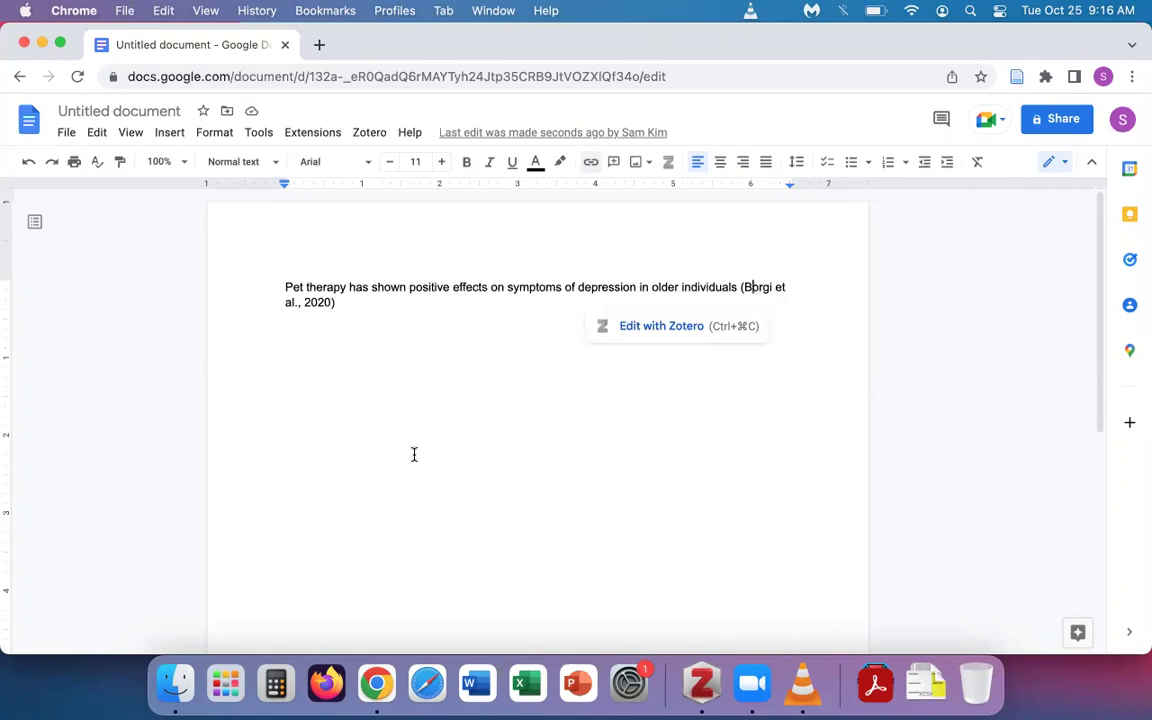
click(380, 305)
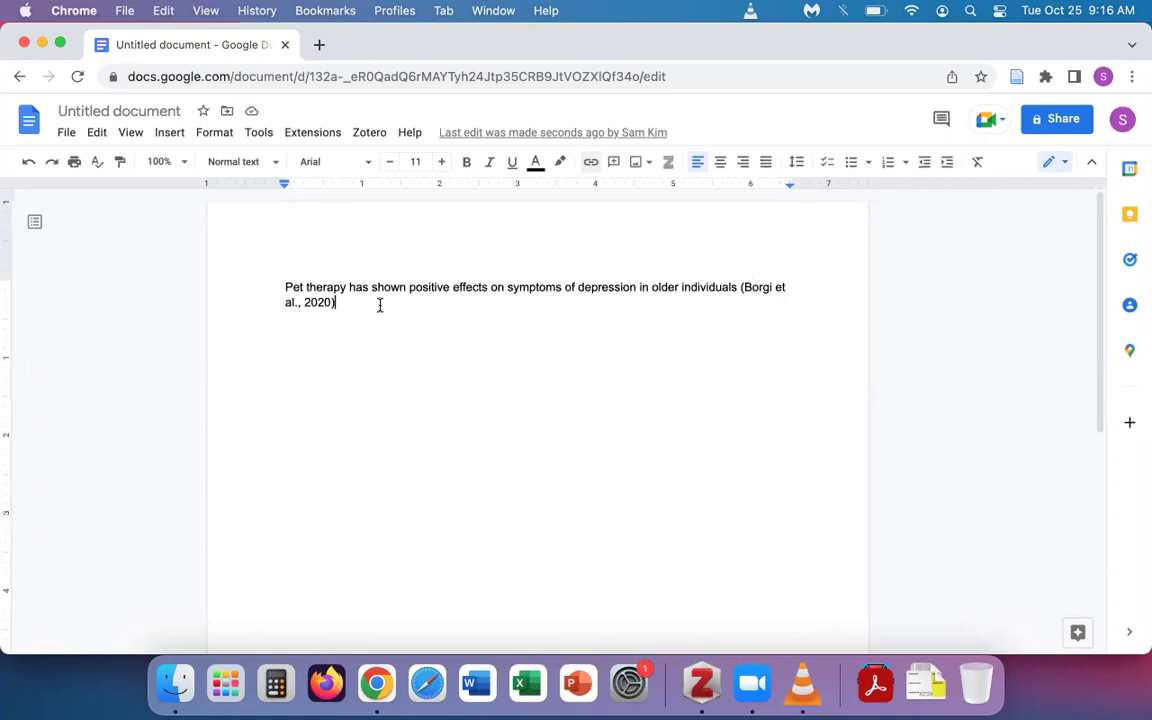
text(.)
key(Return)
key(Return)
key(Return)
key(Return)
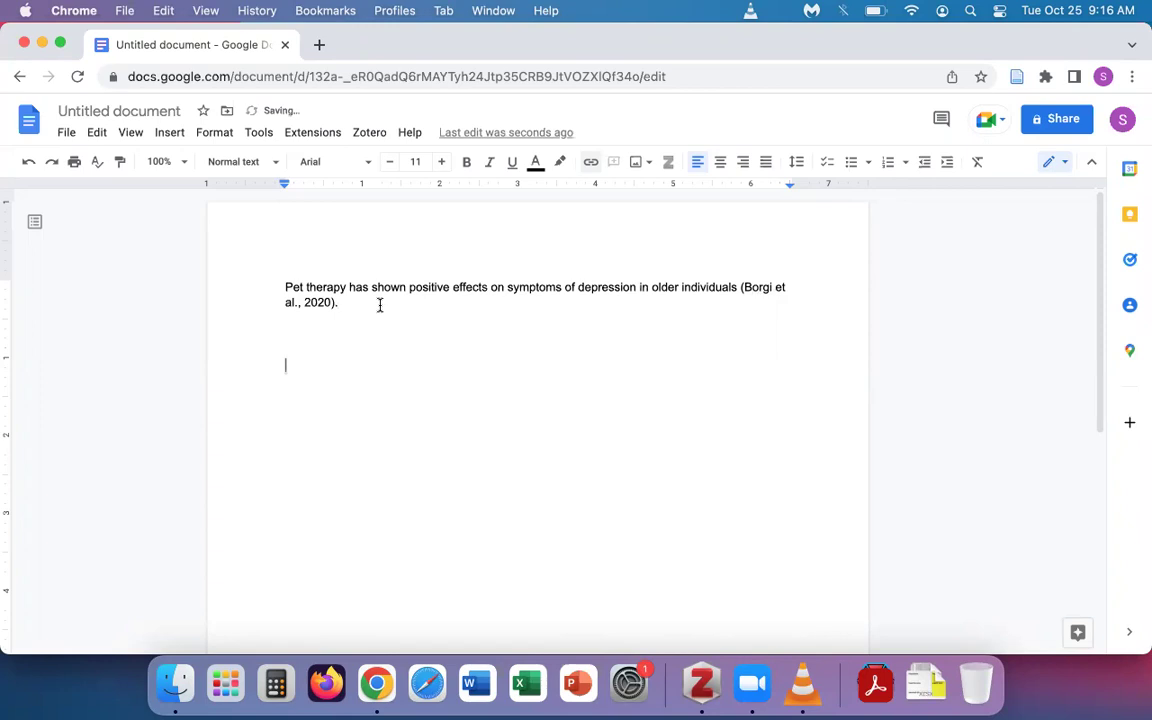
key(Return)
key(Return)
key(Return)
key(Return)
key(Return)
key(Return)
key(Return)
key(Return)
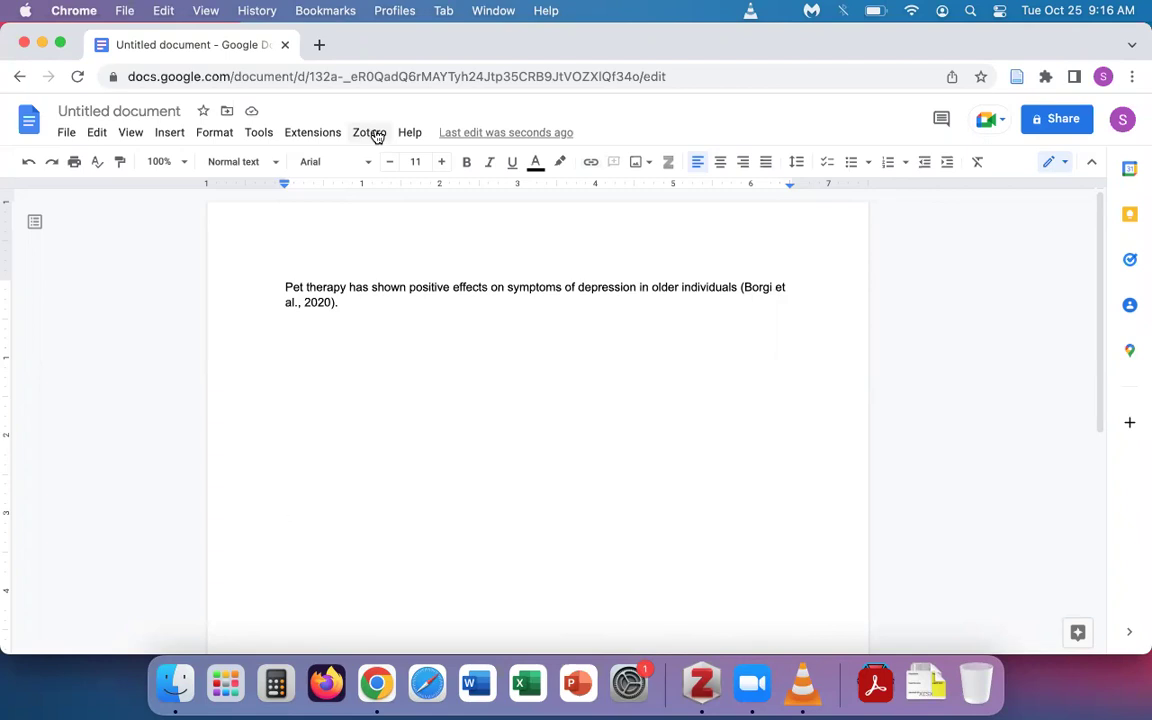
Insert a Zotero bibliography at the cursor below the blank lines.
click(374, 134)
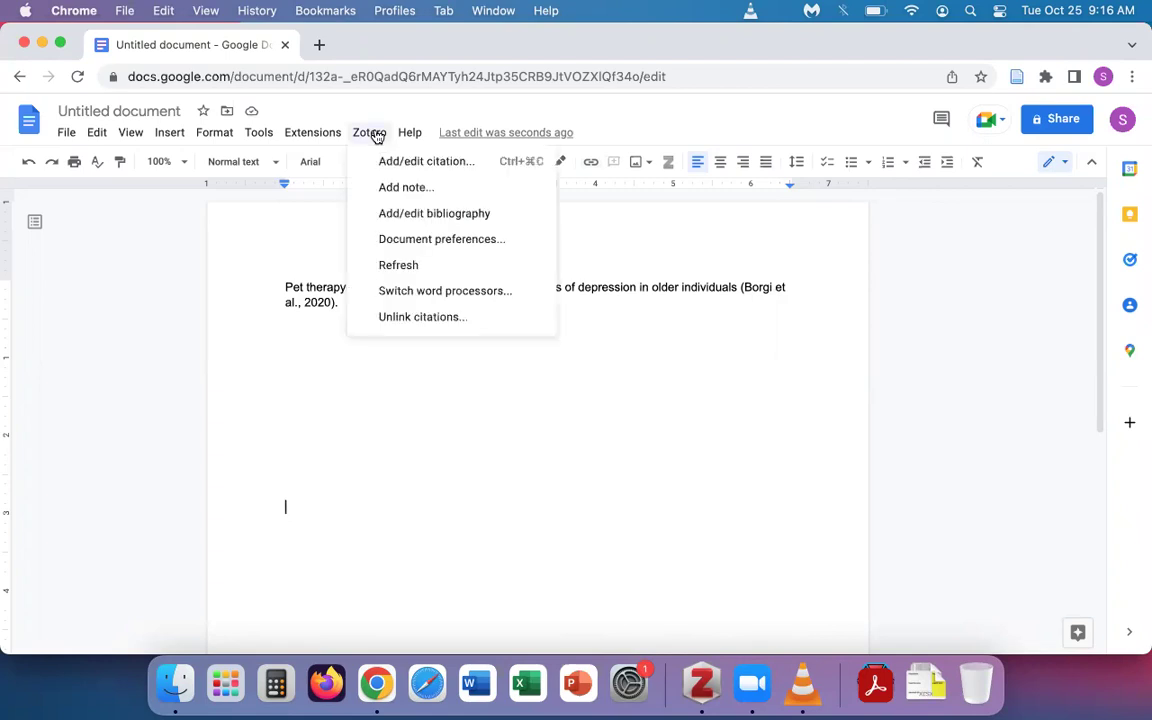
click(499, 215)
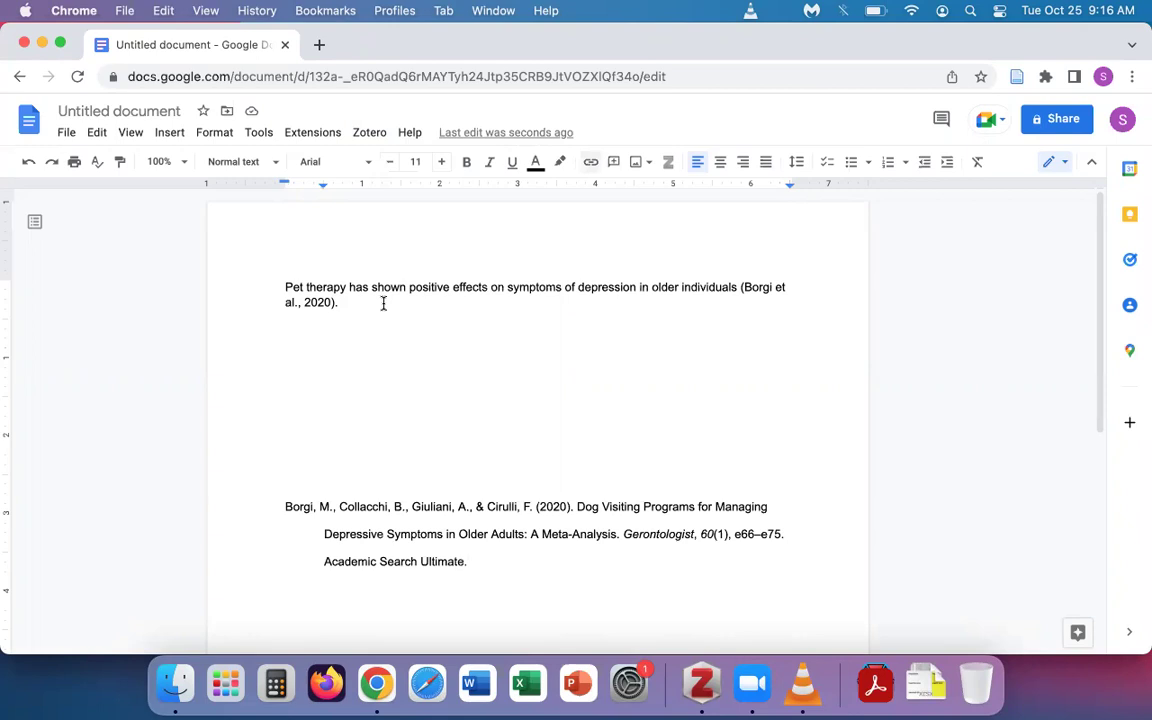
Add two more blank lines between the cited sentence and the bibliography.
scroll(383, 303, down, 1)
scroll(383, 303, down, 1)
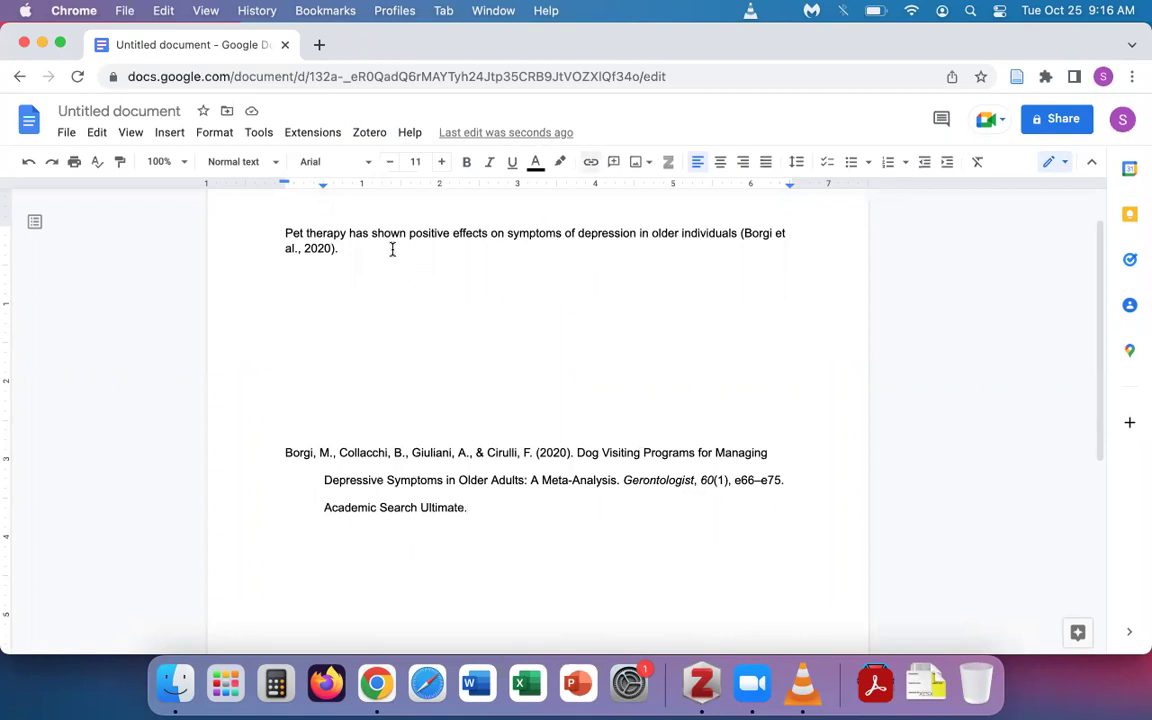
click(392, 249)
key(Up)
key(Down)
key(Return)
key(Return)
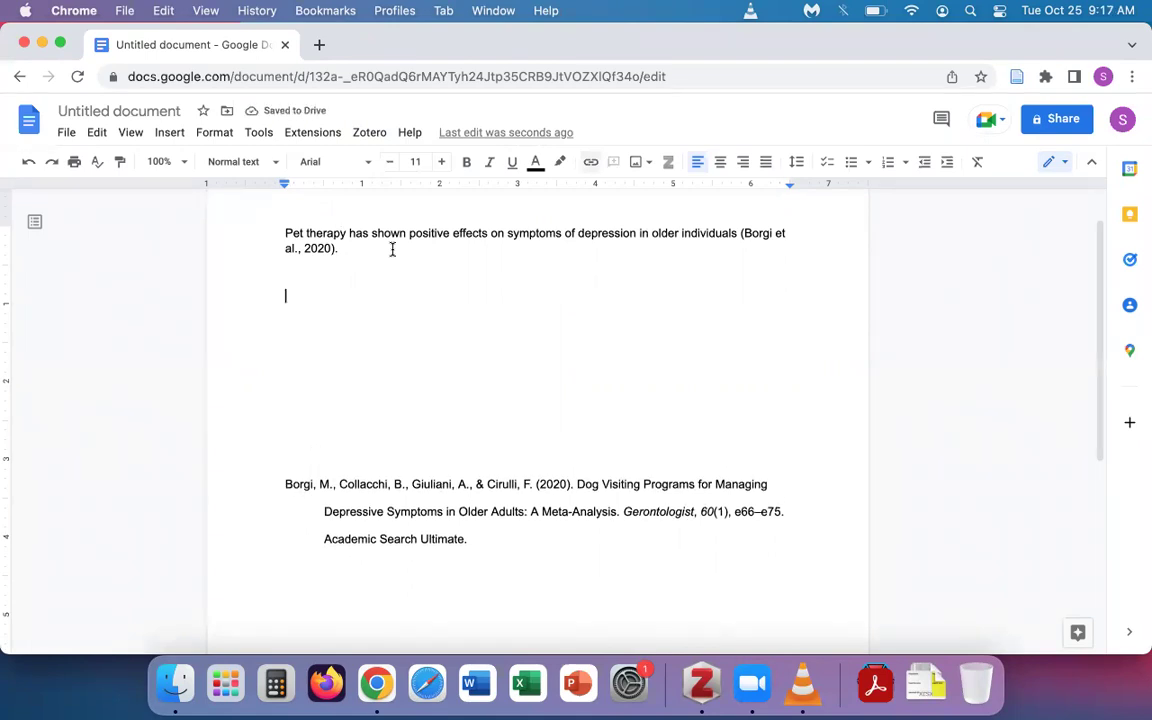
Insert one combined My Library citation for "Conditions for pets to prevent depression in older adults" and the "Low dopamine transporter binding" article below the cited sentence.
click(370, 132)
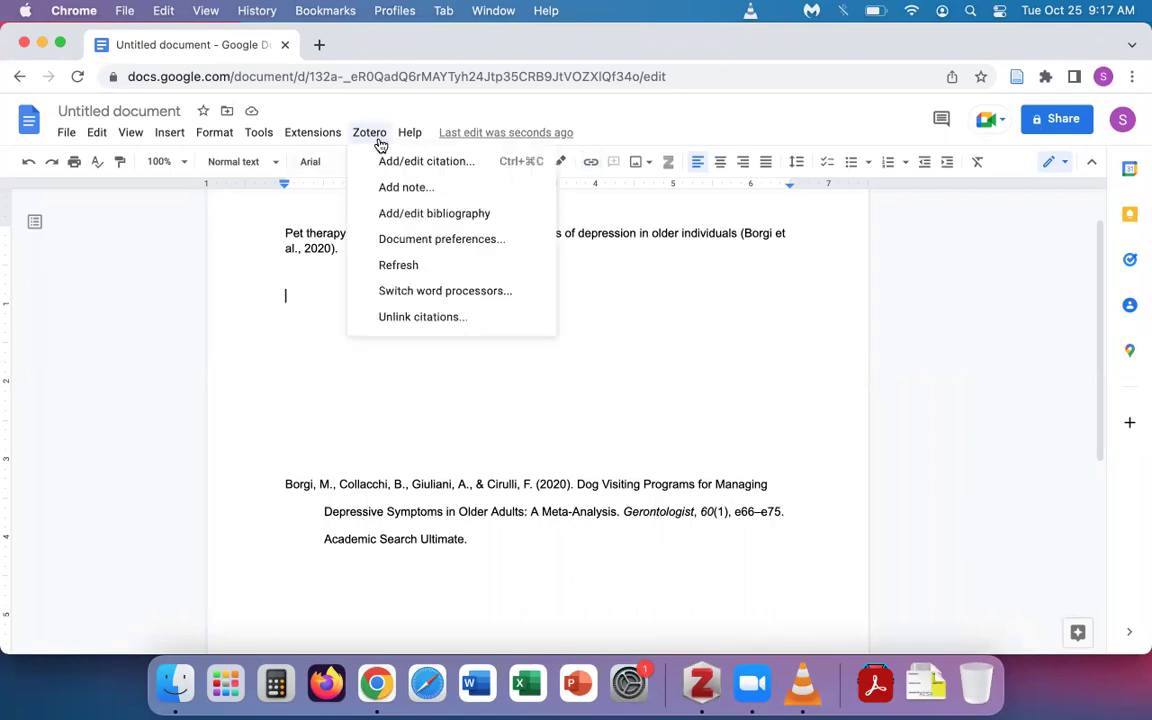
click(449, 168)
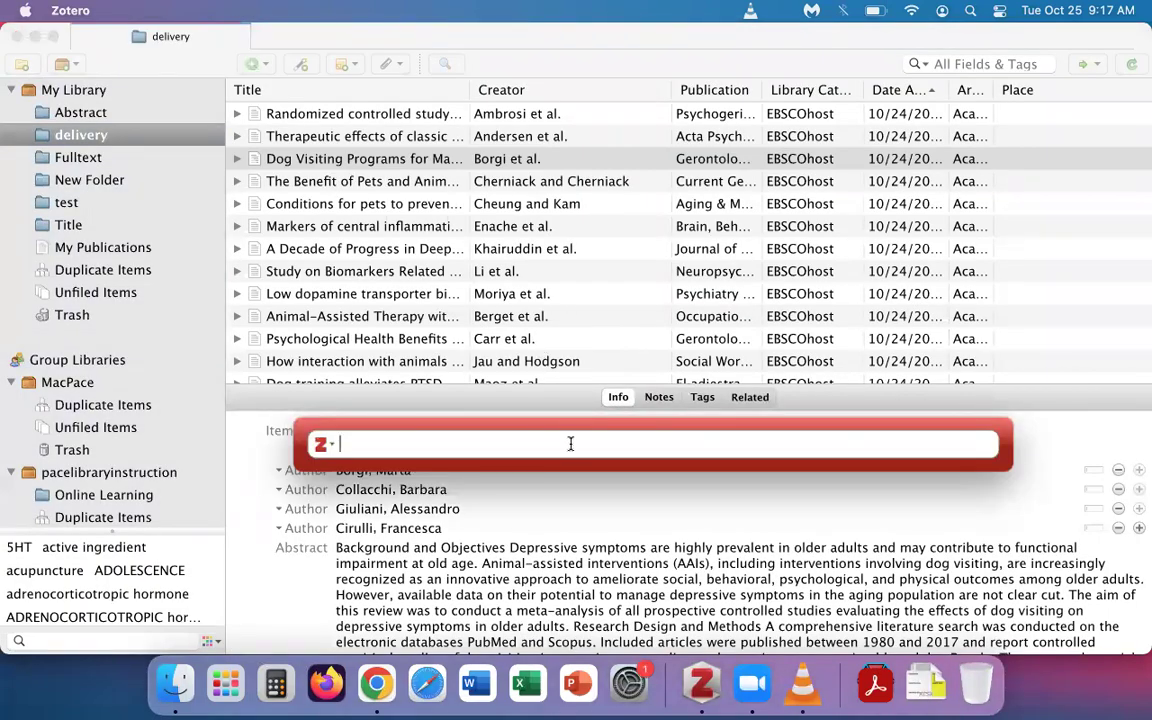
text(cheung)
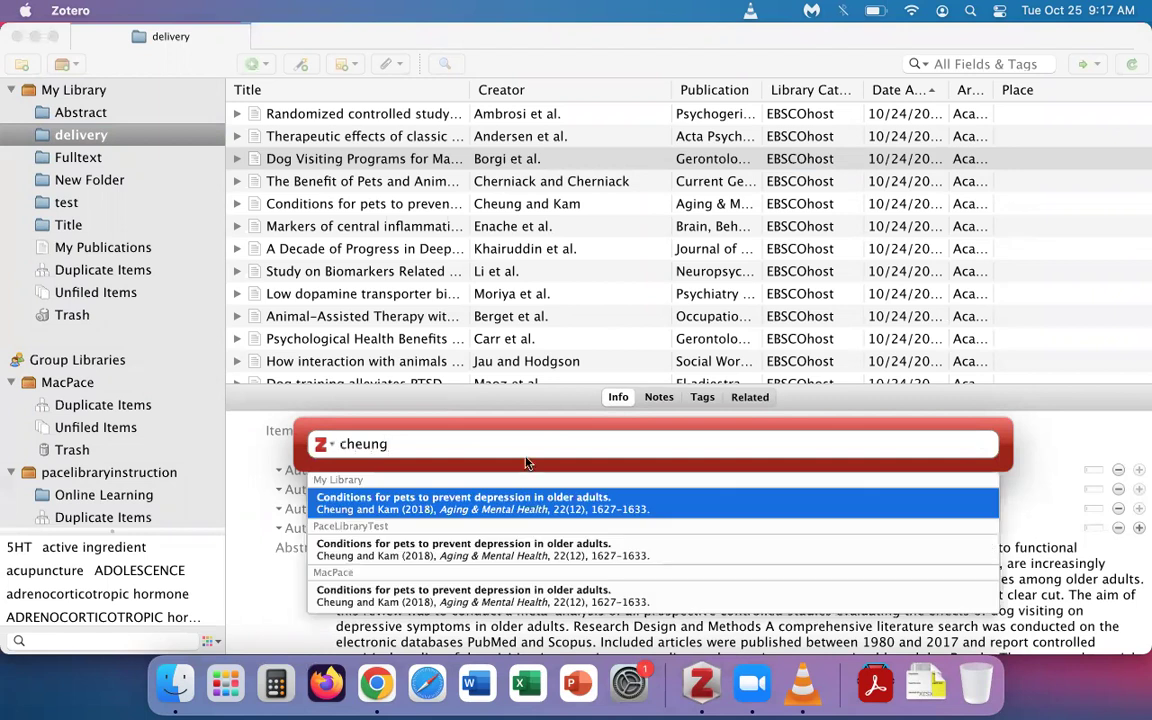
click(450, 504)
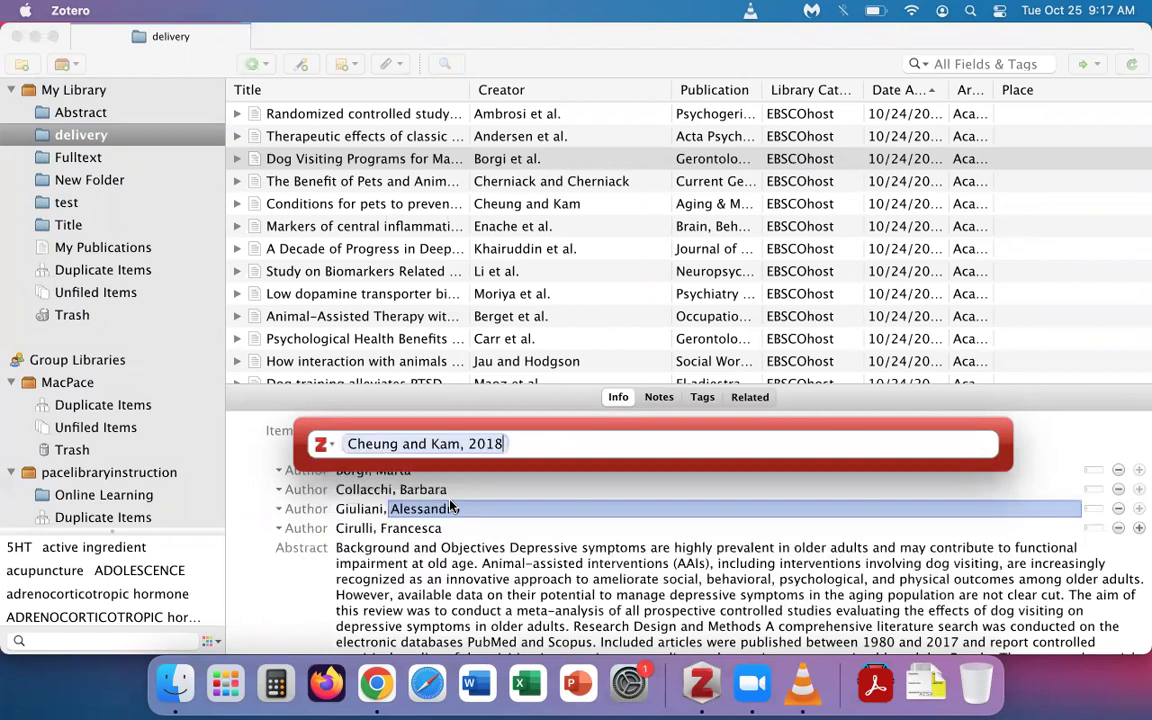
text(moriya)
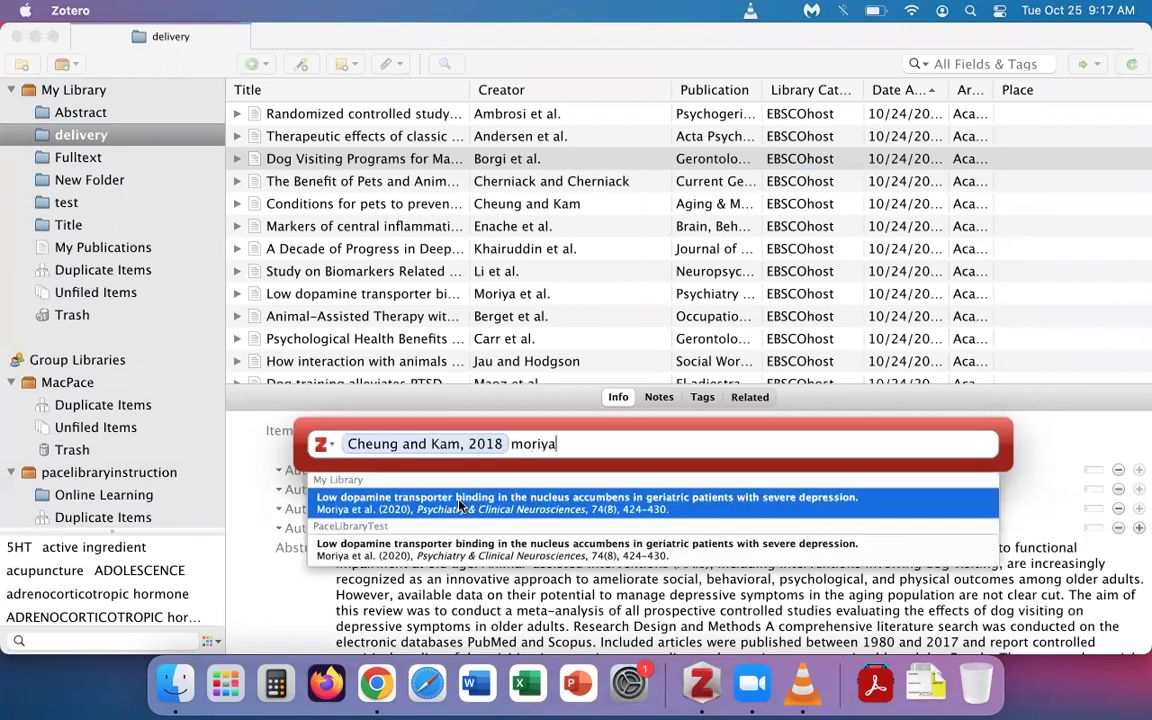
click(460, 505)
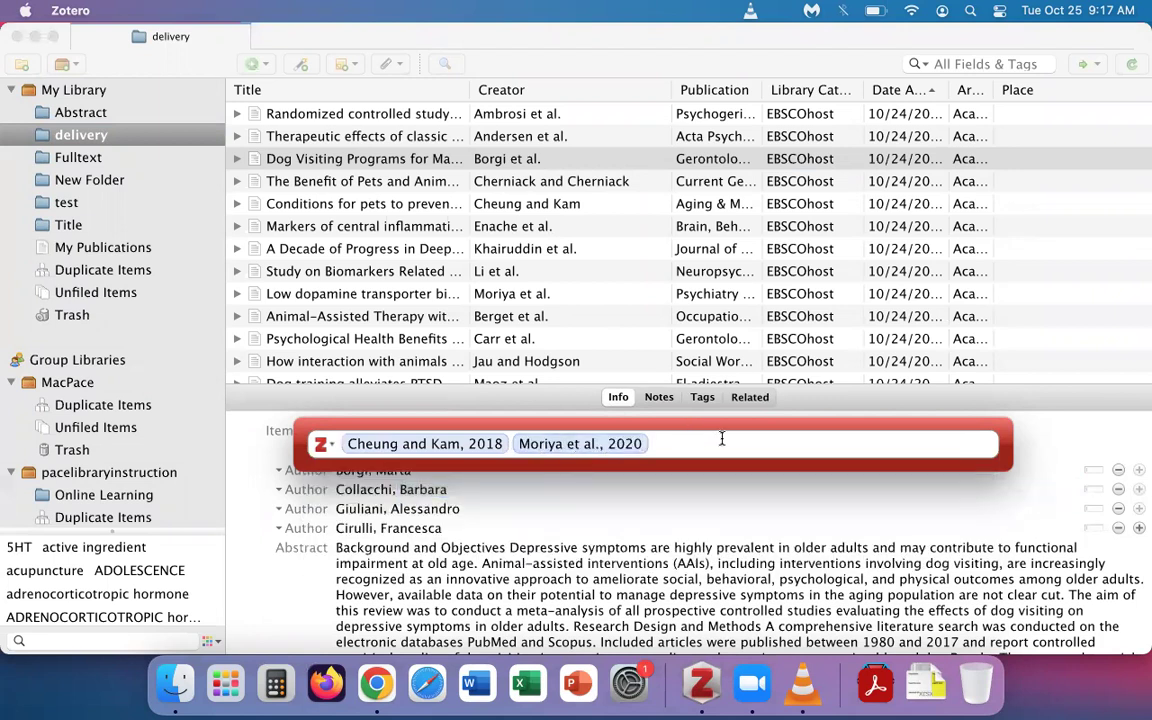
key(Return)
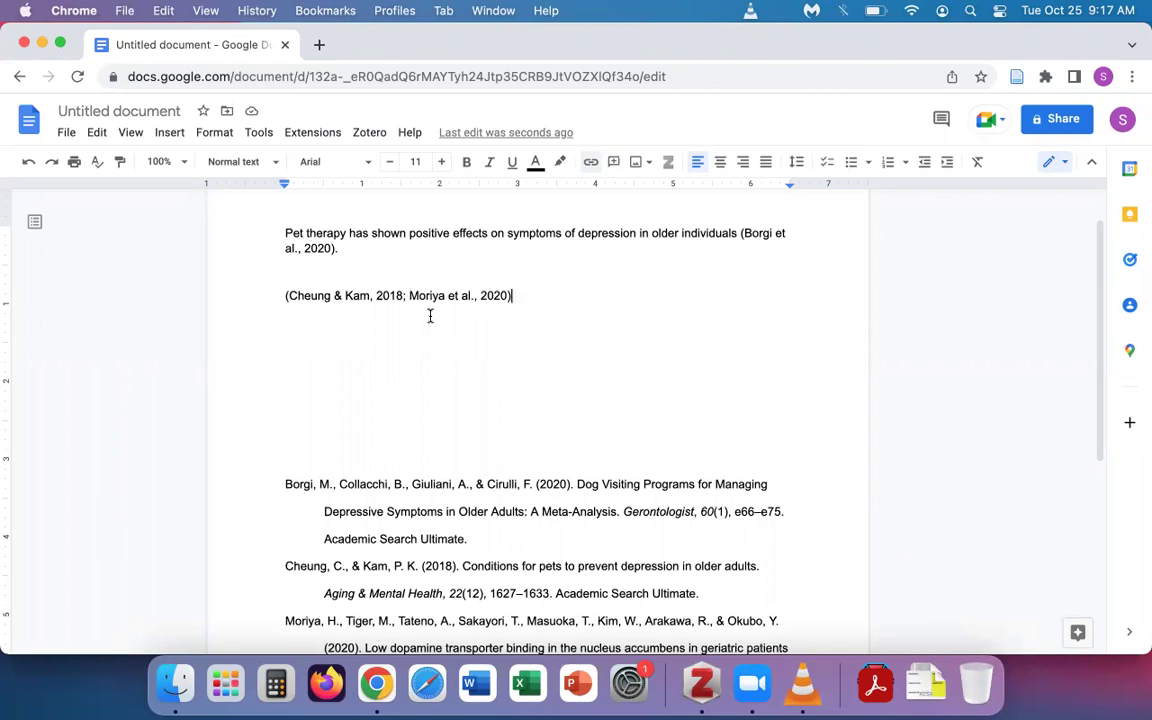
Review the bibliography for the entries of the two newly cited articles and return to the document's beginning.
scroll(466, 332, down, 1)
scroll(466, 332, down, 3)
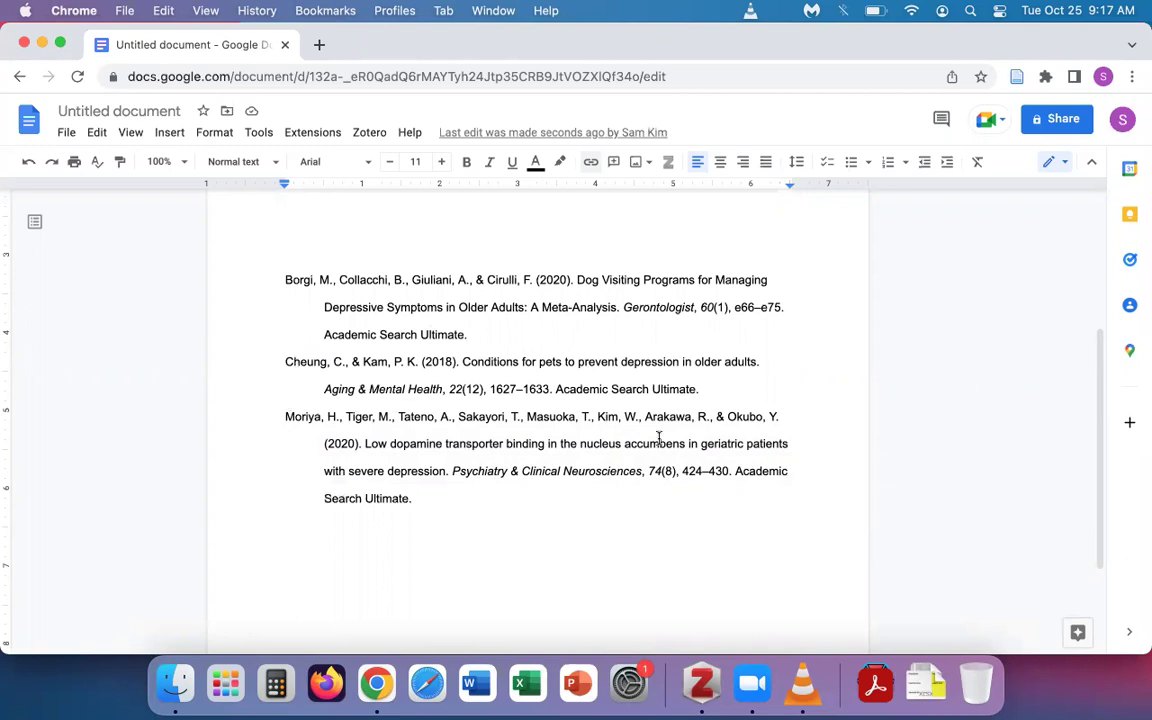
scroll(659, 438, up, 5)
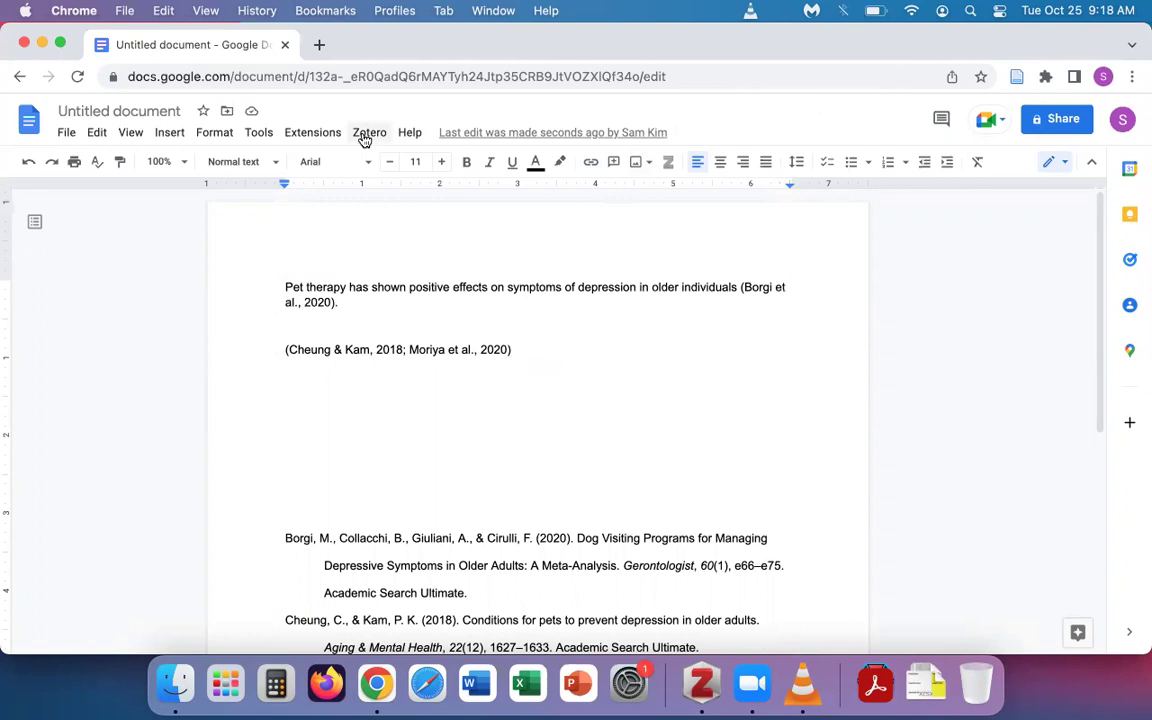
click(366, 135)
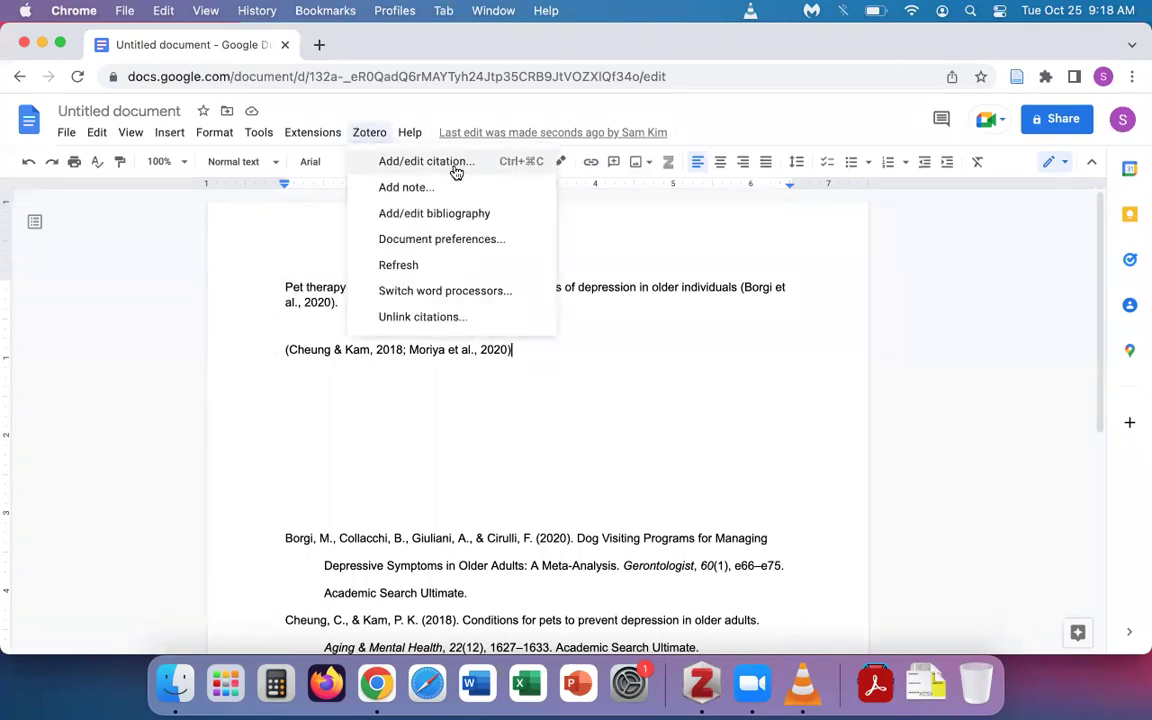
click(687, 373)
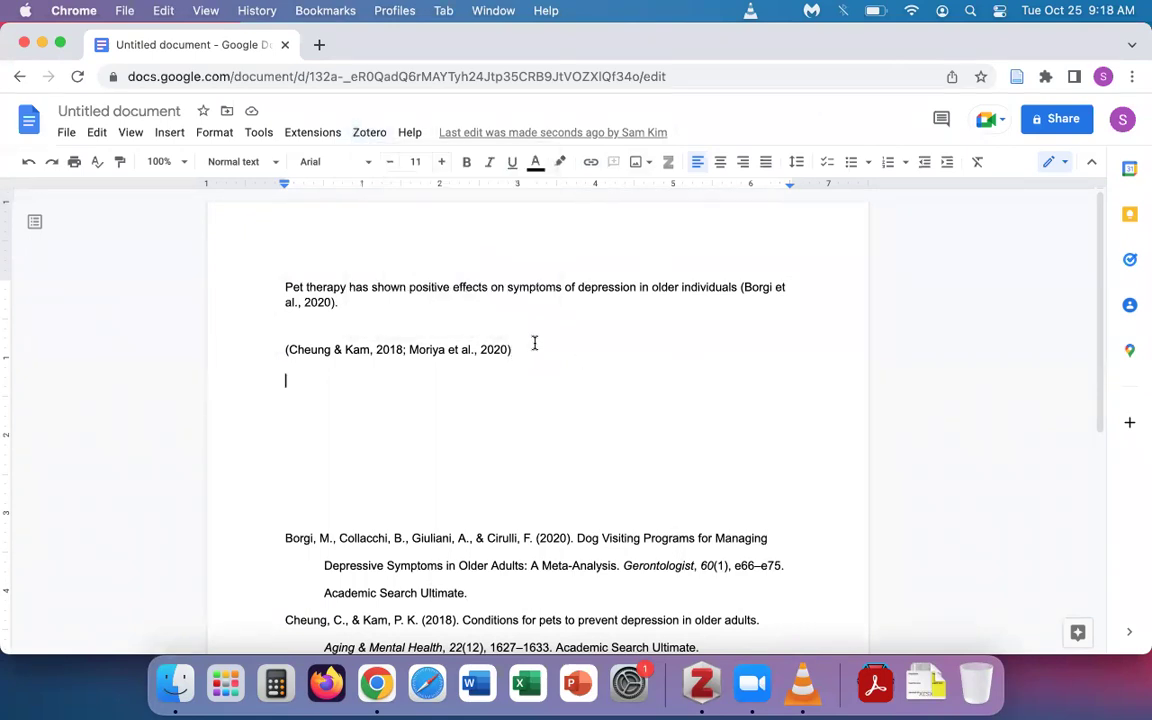
click(477, 389)
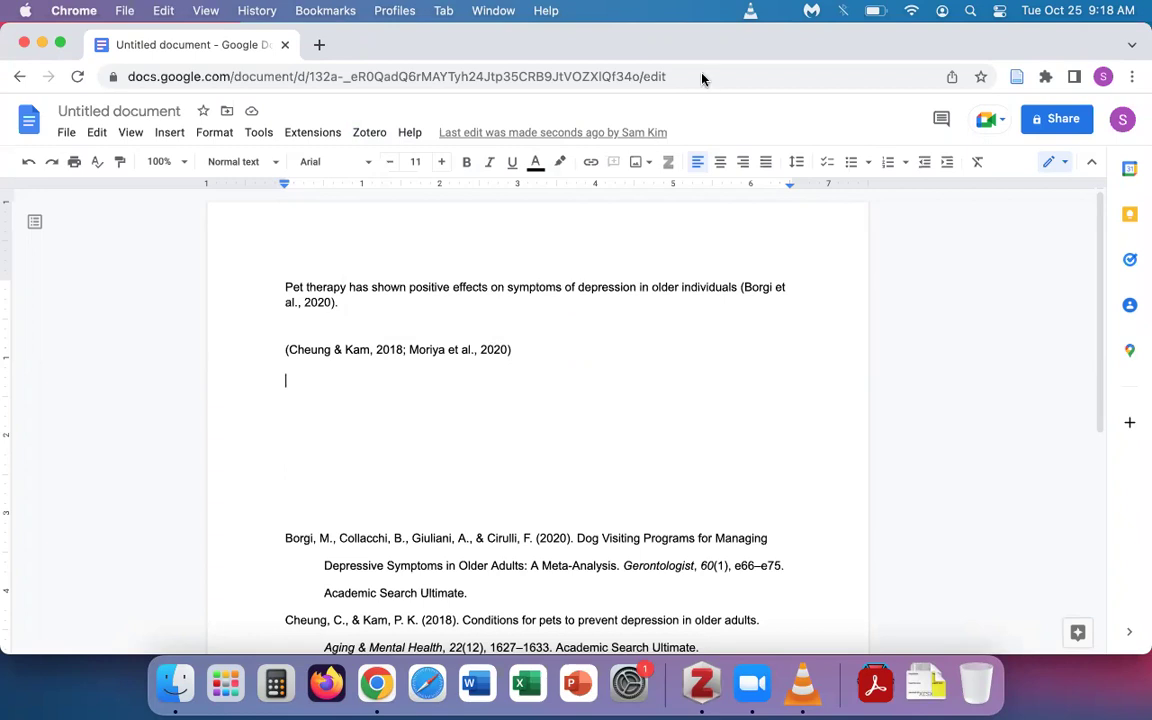